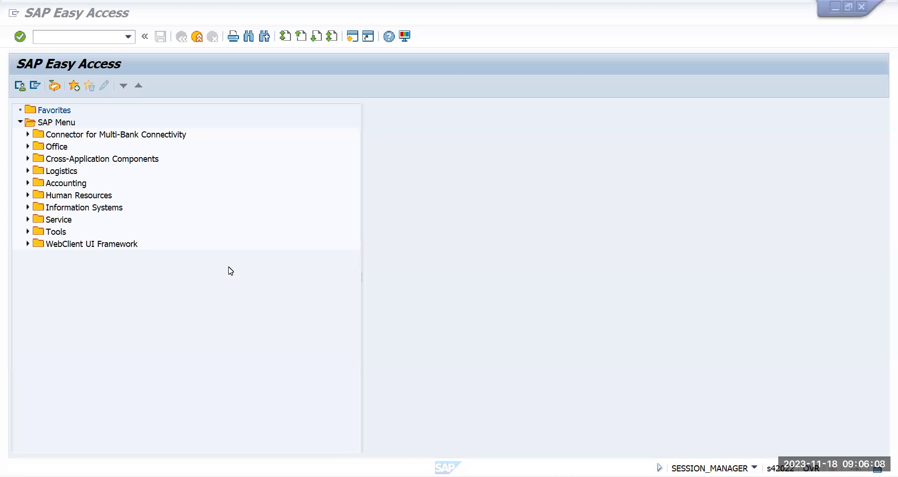
# Step: Start FB50 for company code TMUS and copy the 18.11.2023 posting date into Document Date
pyautogui.click(75, 37)
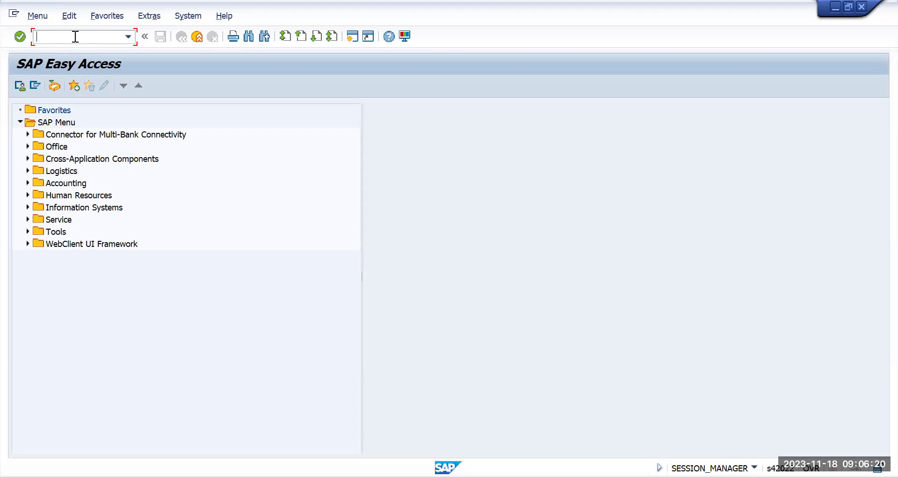
pyautogui.write('fb50')
pyautogui.press('Return')
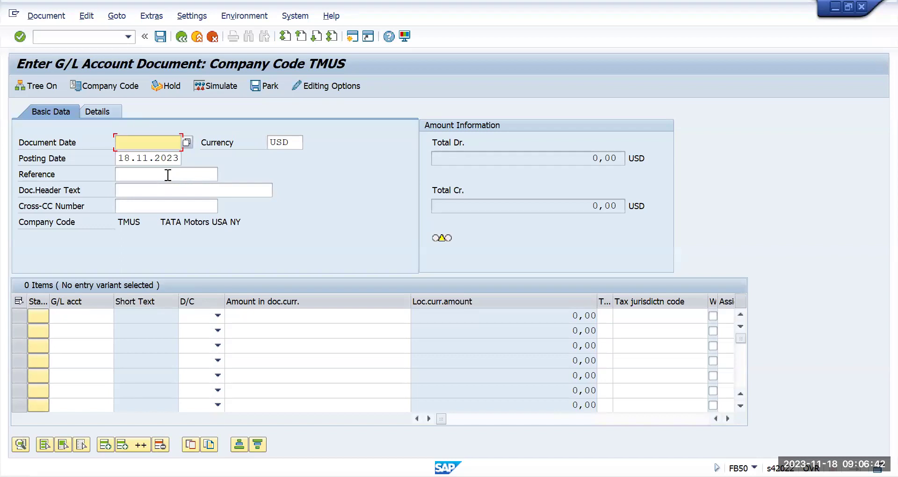
pyautogui.moveTo(119, 157); pyautogui.dragTo(173, 156)
pyautogui.hotkey('ctrl', 'c')
pyautogui.click(173, 156)
pyautogui.click(152, 143)
pyautogui.hotkey('ctrl', 'v')
# Step: Enter 'Ledger All' as the document reference
pyautogui.click(169, 191)
pyautogui.click(156, 174)
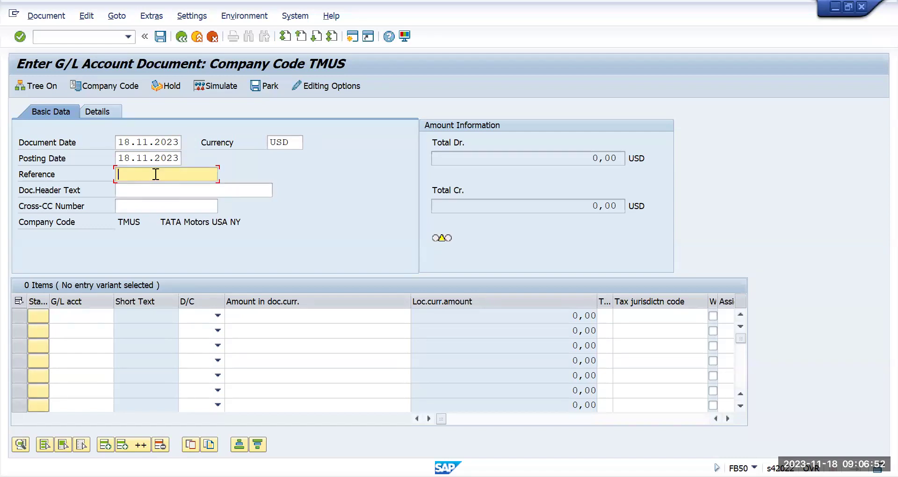
pyautogui.write('Header Test')
pyautogui.press('BackSpace')
pyautogui.write('st')
pyautogui.press('BackSpace')
pyautogui.press('BackSpace')
pyautogui.press('BackSpace')
pyautogui.press('BackSpace')
pyautogui.press('BackSpace')
pyautogui.press('BackSpace')
pyautogui.press('BackSpace')
pyautogui.press('BackSpace')
pyautogui.press('BackSpace')
pyautogui.press('BackSpace')
pyautogui.press('BackSpace')
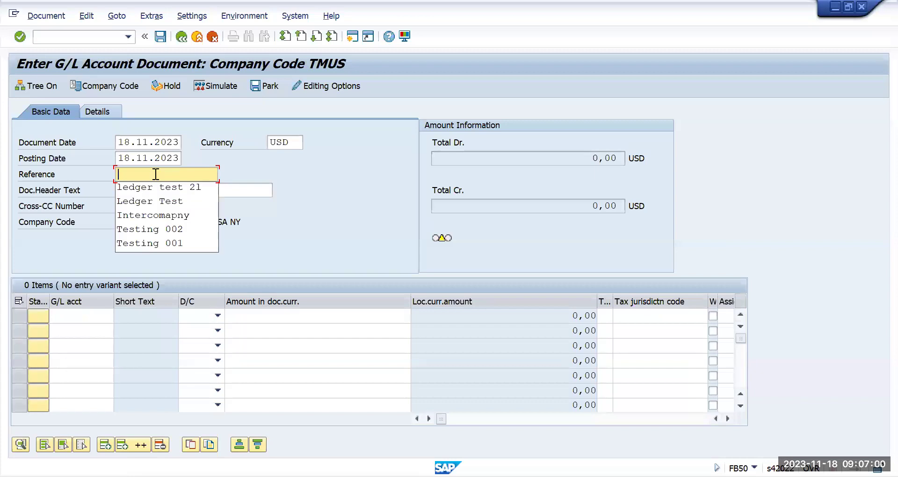
pyautogui.write('Ledeg')
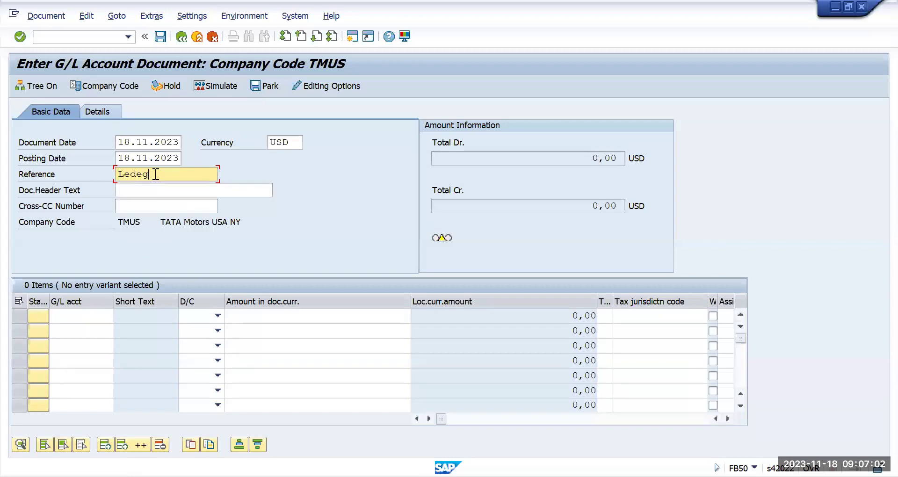
pyautogui.press('BackSpace')
pyautogui.press('BackSpace')
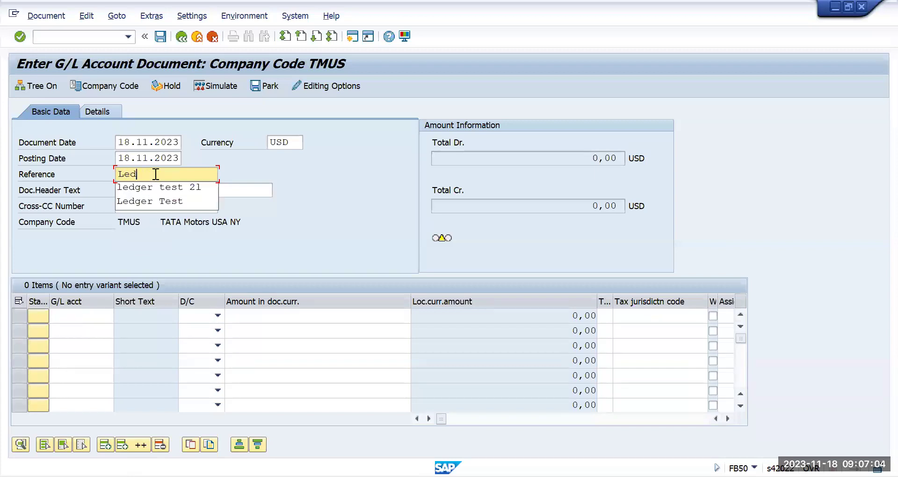
pyautogui.write('ger 01')
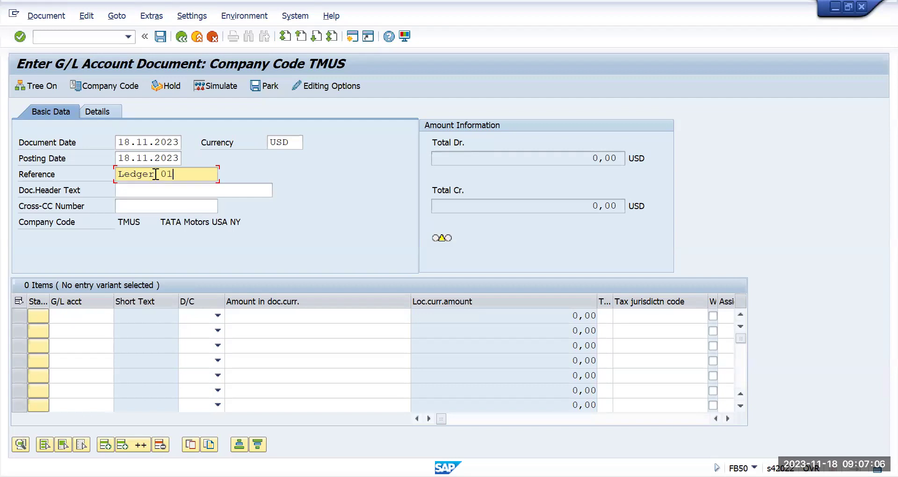
pyautogui.press('BackSpace')
pyautogui.press('BackSpace')
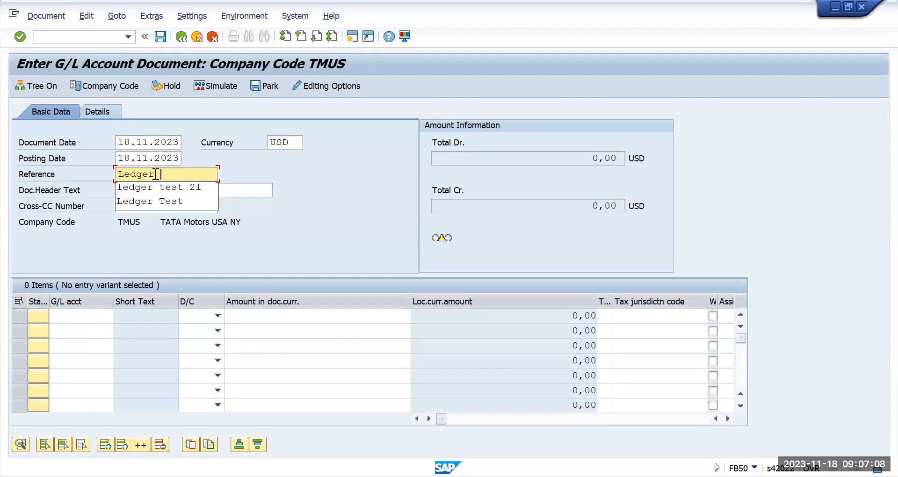
pyautogui.write('All')
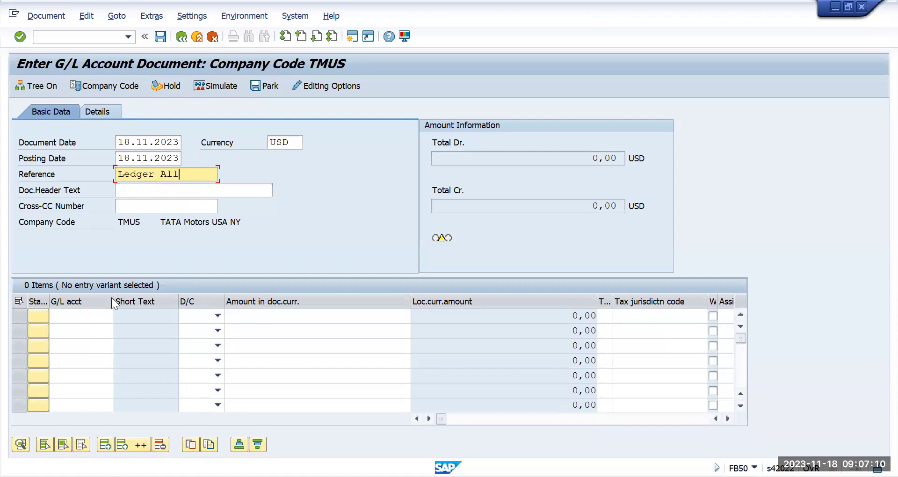
pyautogui.click(91, 317)
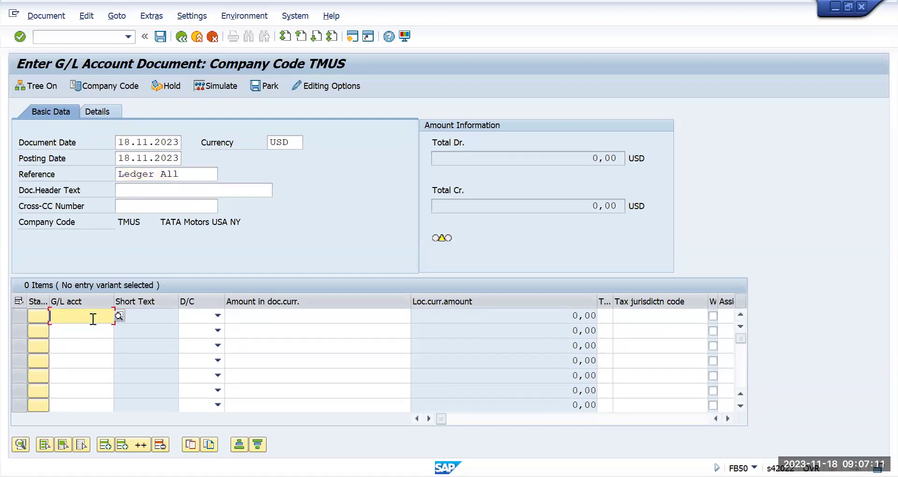
pyautogui.click(118, 316)
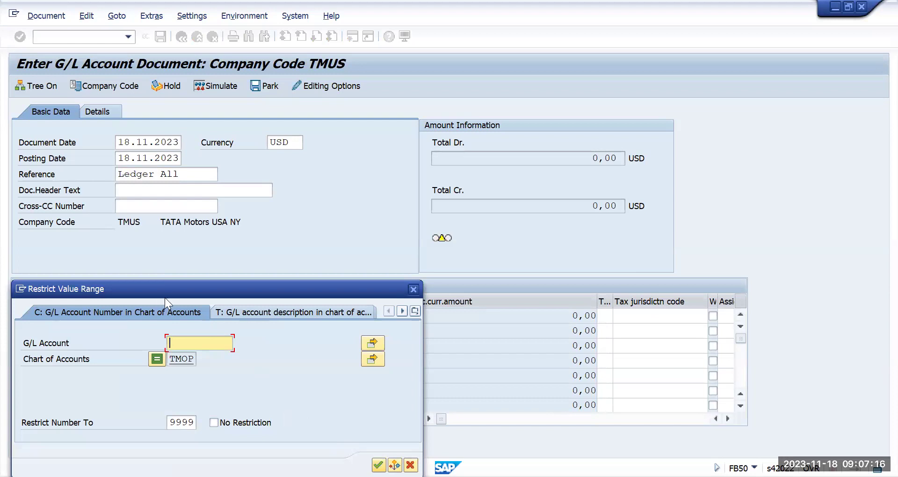
pyautogui.press('Return')
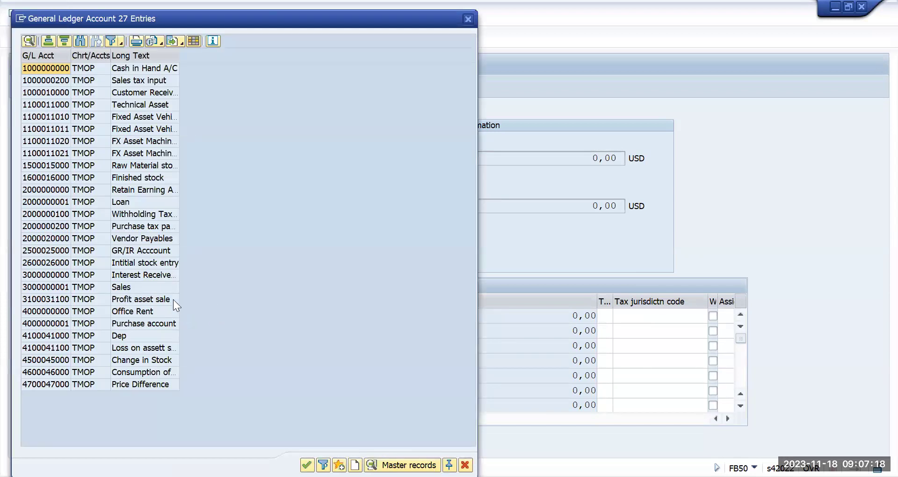
pyautogui.doubleClick(135, 311)
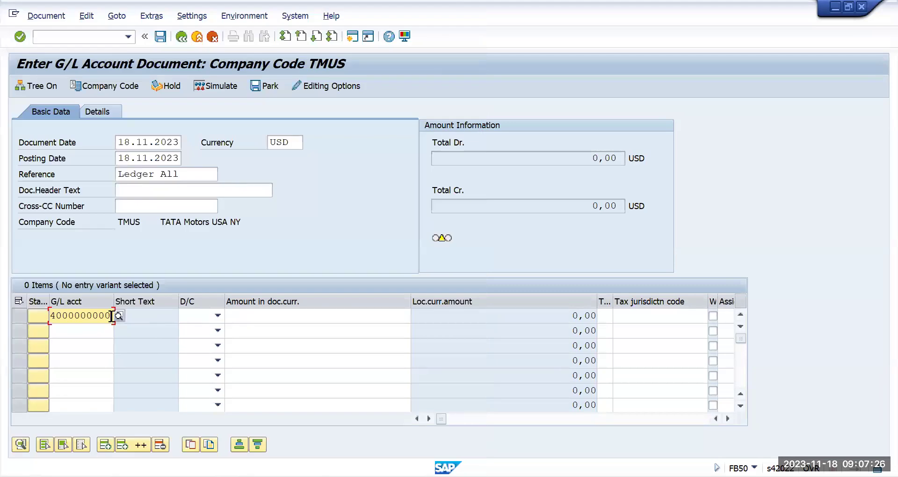
pyautogui.moveTo(106, 320); pyautogui.dragTo(40, 316)
pyautogui.hotkey('ctrl', 'c')
pyautogui.click(51, 316)
pyautogui.click(55, 330)
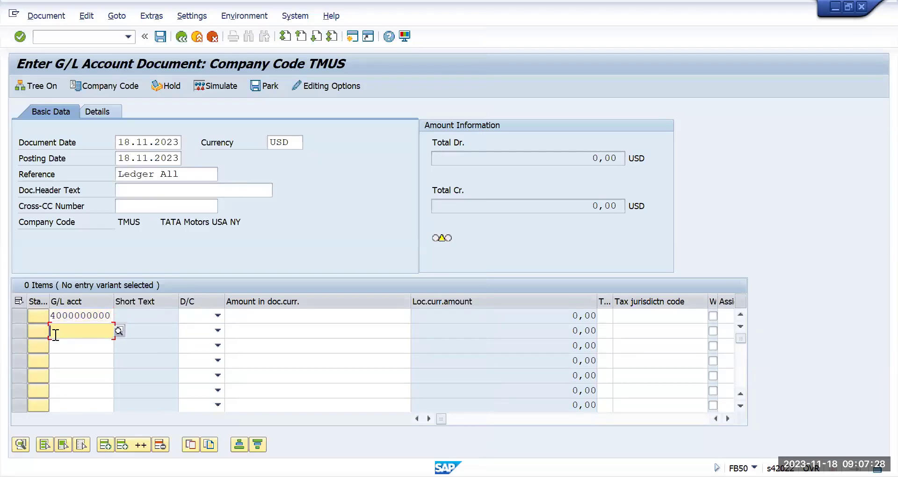
pyautogui.hotkey('ctrl', 'v')
pyautogui.click(218, 316)
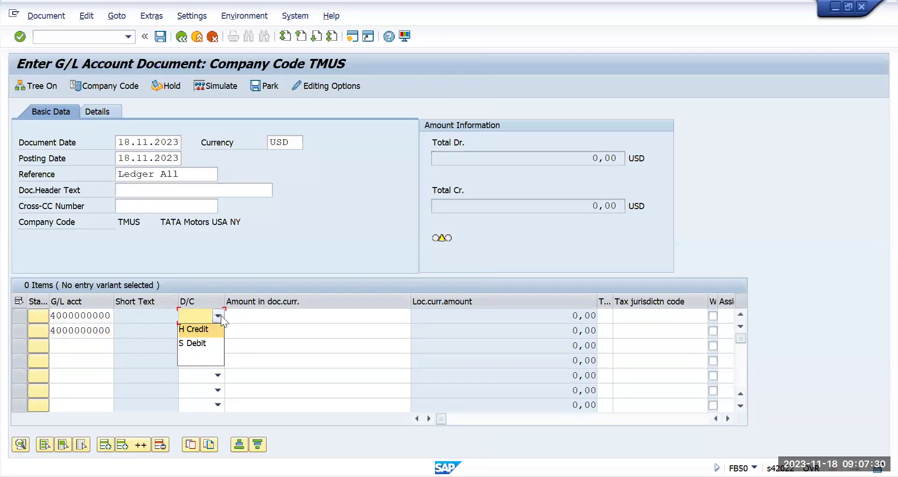
pyautogui.click(106, 331)
pyautogui.click(106, 331)
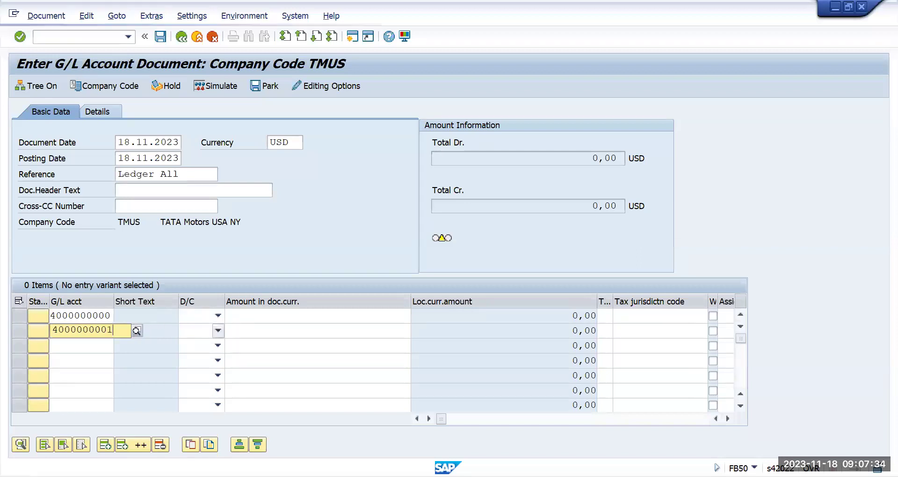
pyautogui.press('BackSpace')
pyautogui.write('1')
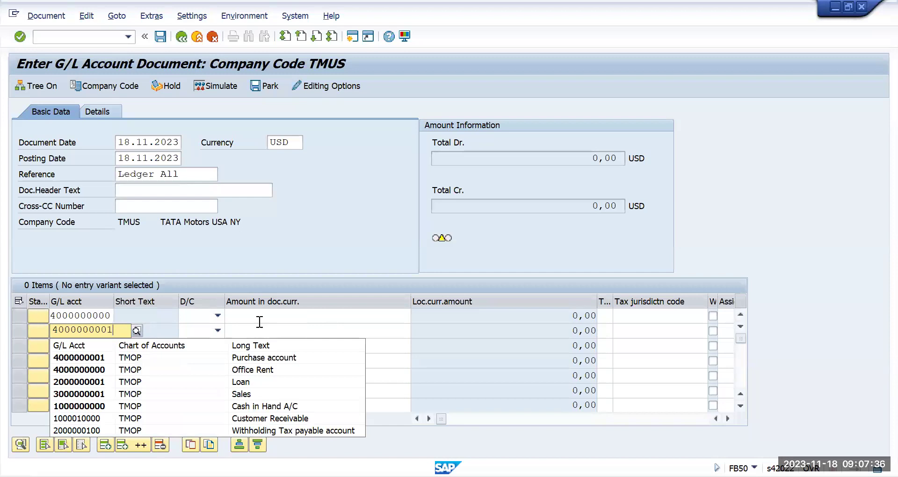
# Step: Make line one a credit and line two a debit, each for 10000
pyautogui.click(218, 316)
pyautogui.click(210, 331)
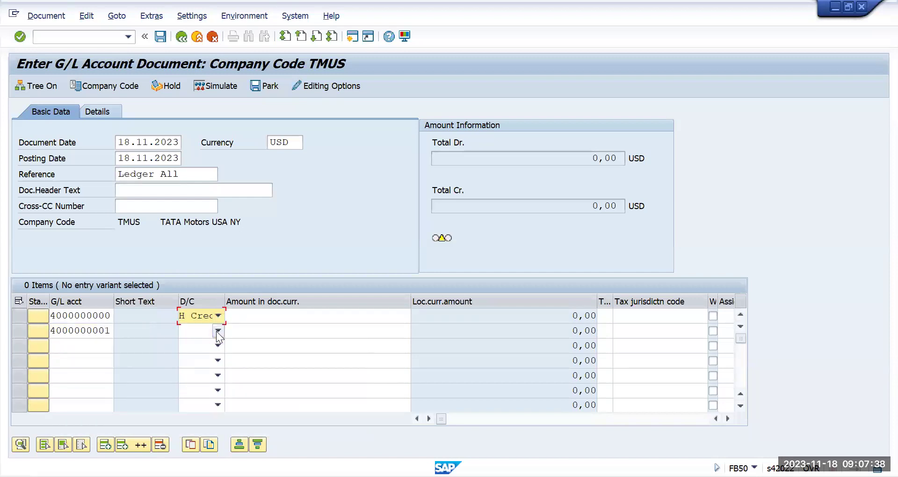
pyautogui.click(218, 330)
pyautogui.click(198, 359)
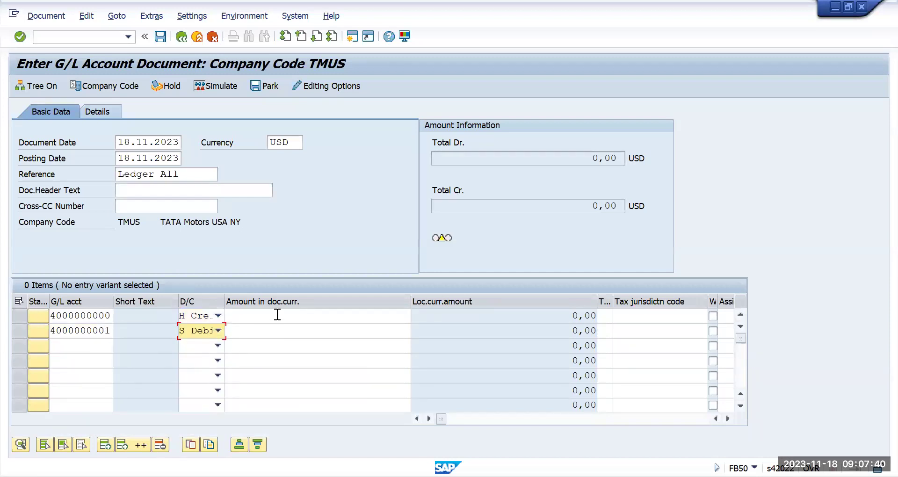
pyautogui.click(277, 315)
pyautogui.write('10000')
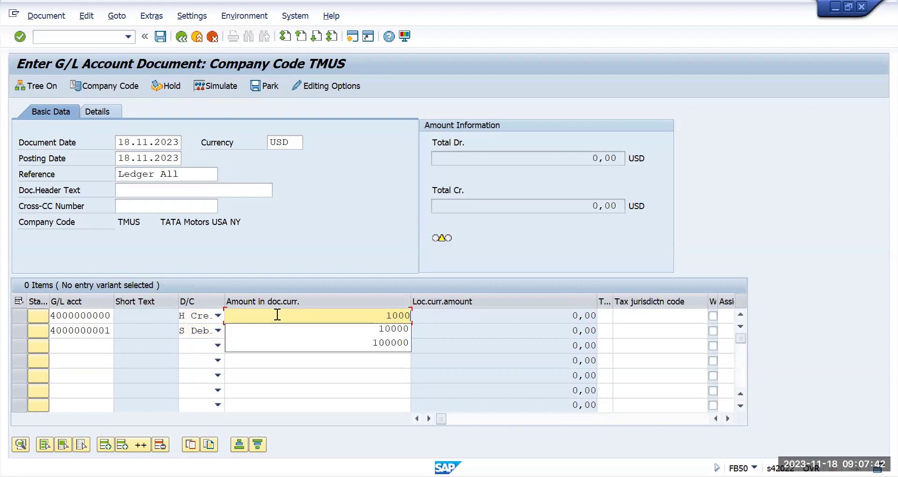
pyautogui.click(402, 329)
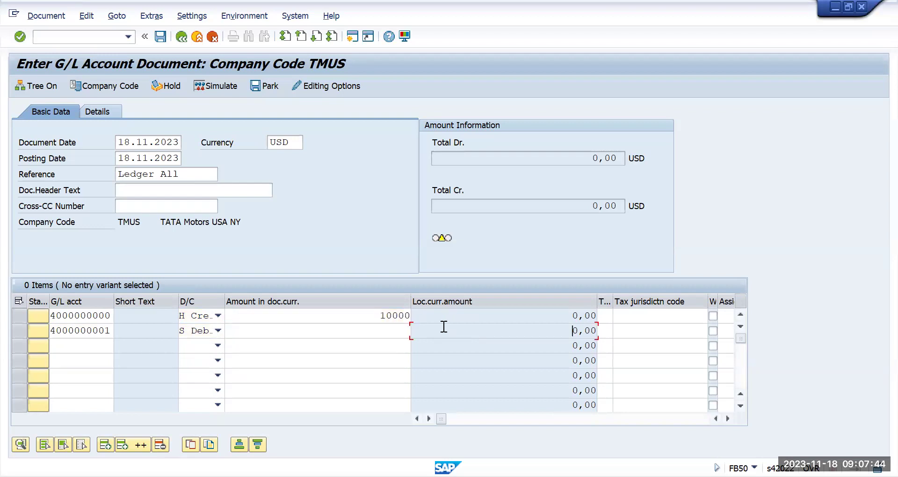
pyautogui.click(397, 326)
pyautogui.write('100')
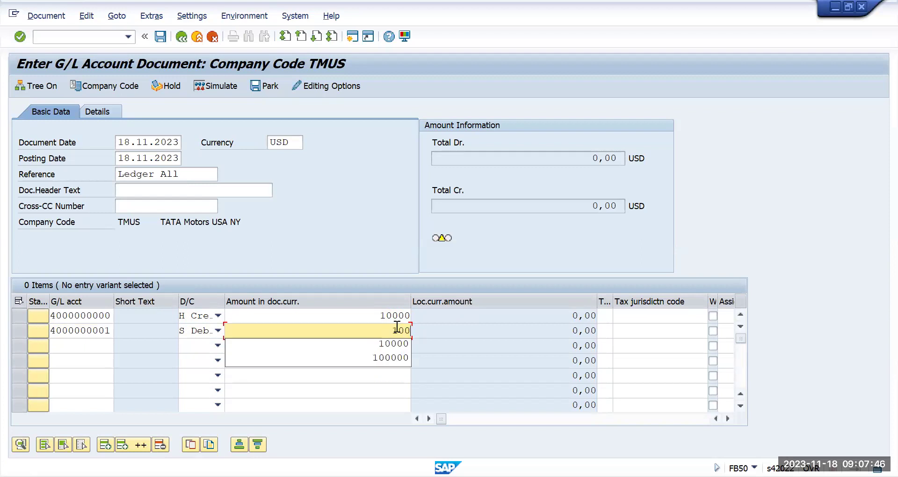
pyautogui.write('00')
pyautogui.click(648, 320)
pyautogui.press('Tab')
pyautogui.press('Tab')
pyautogui.press('Tab')
pyautogui.press('Tab')
pyautogui.press('Tab')
pyautogui.press('Tab')
pyautogui.press('Tab')
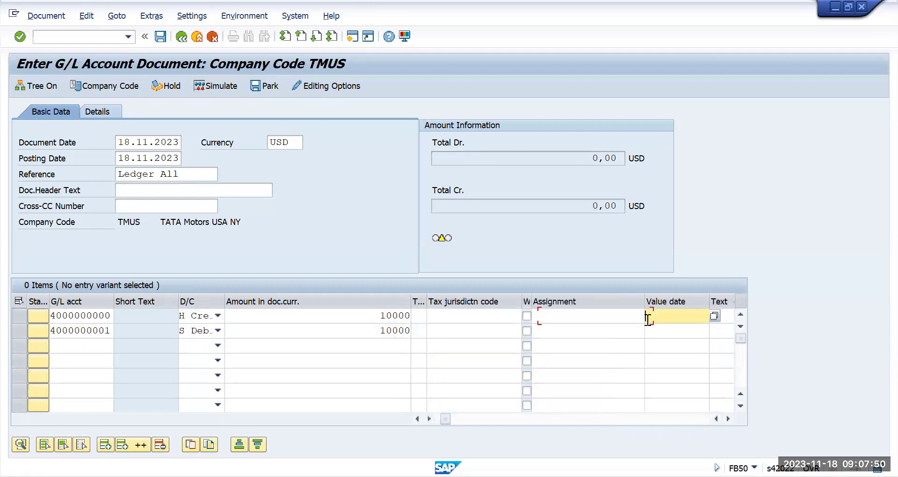
pyautogui.press('Tab')
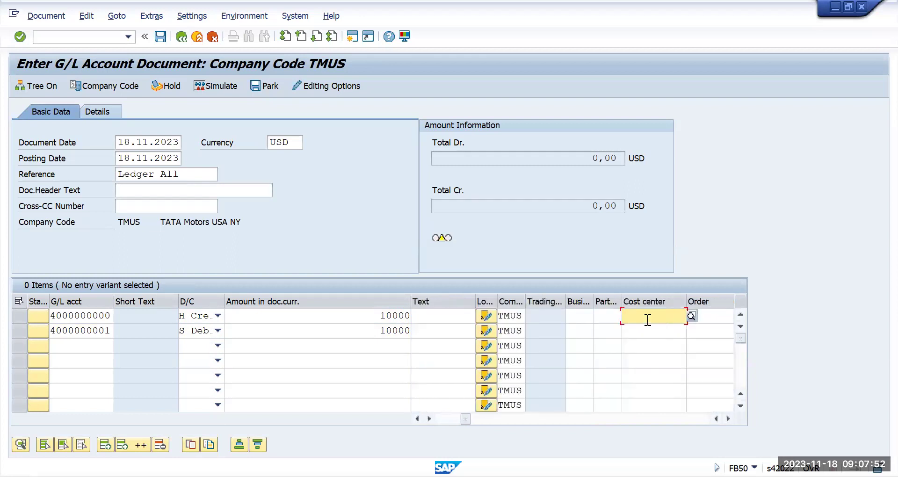
pyautogui.click(692, 317)
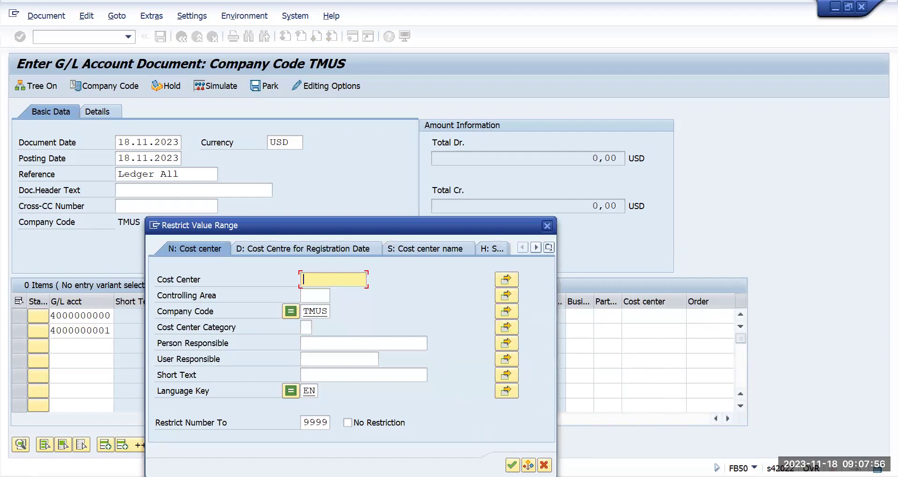
pyautogui.press('Return')
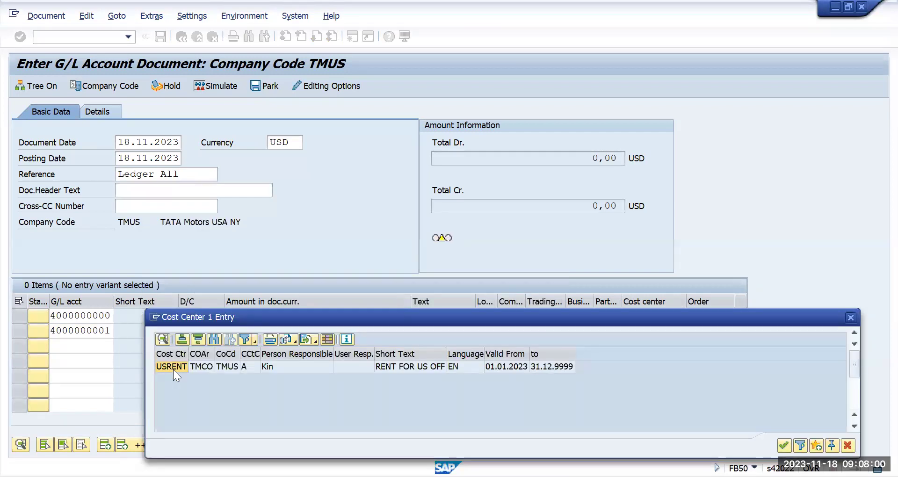
pyautogui.doubleClick(173, 370)
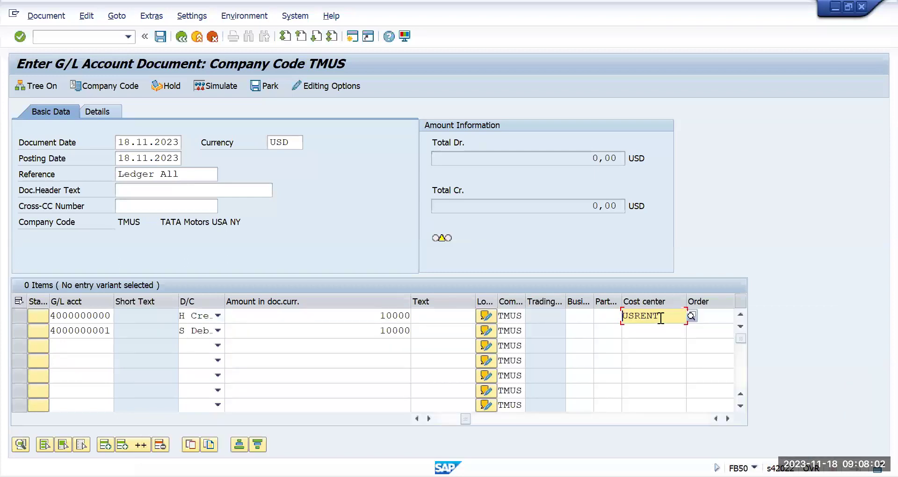
pyautogui.click(636, 331)
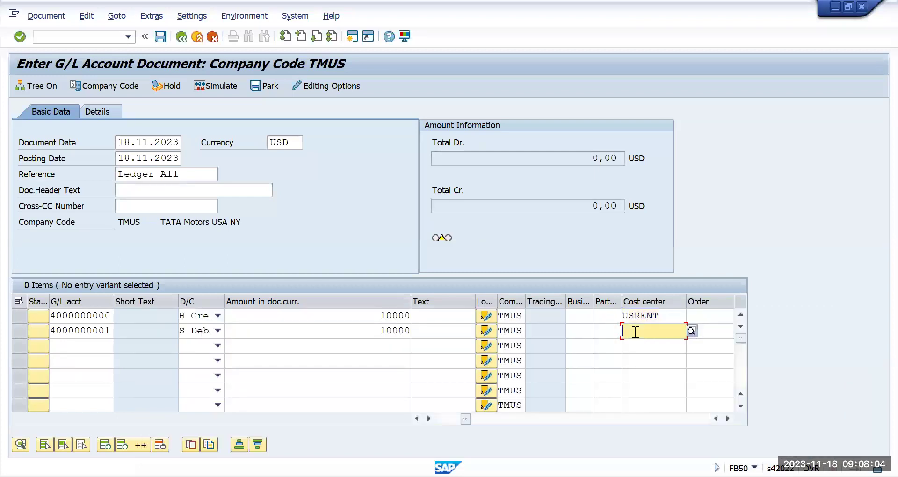
pyautogui.write('USRENT')
pyautogui.press('Return')
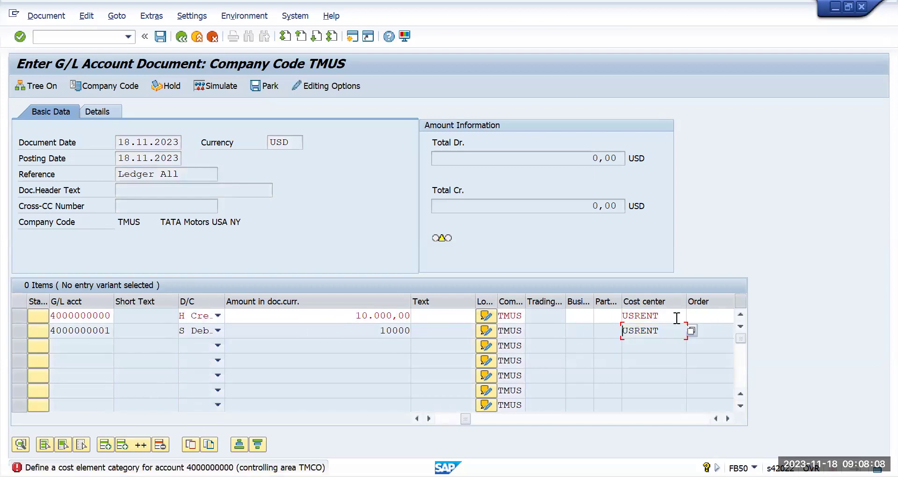
pyautogui.moveTo(676, 317); pyautogui.dragTo(601, 316)
pyautogui.press('Delete')
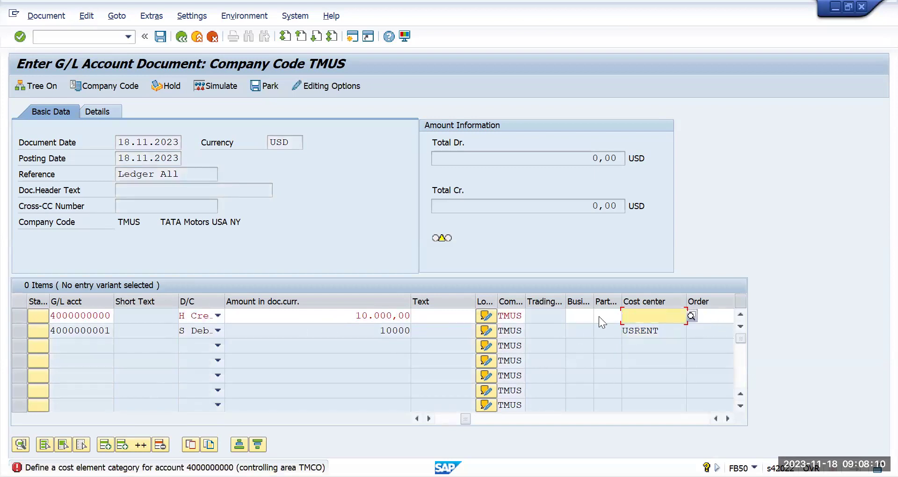
pyautogui.press('Return')
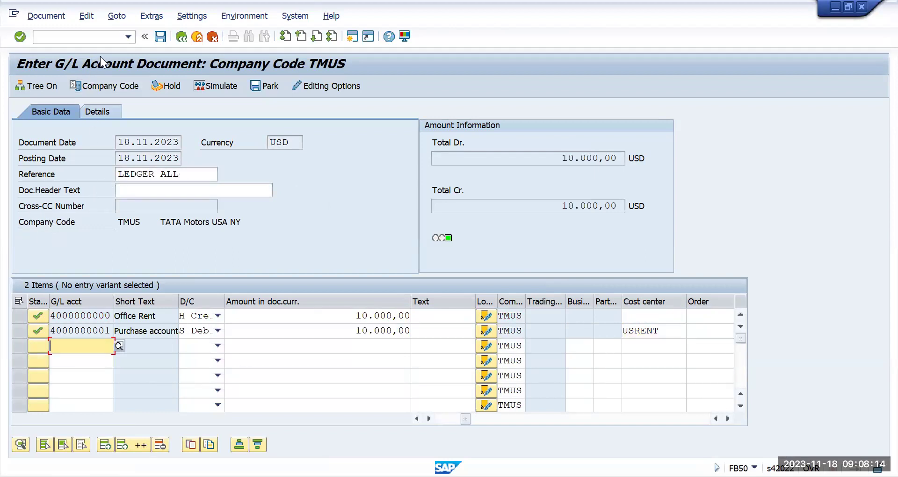
pyautogui.click(160, 37)
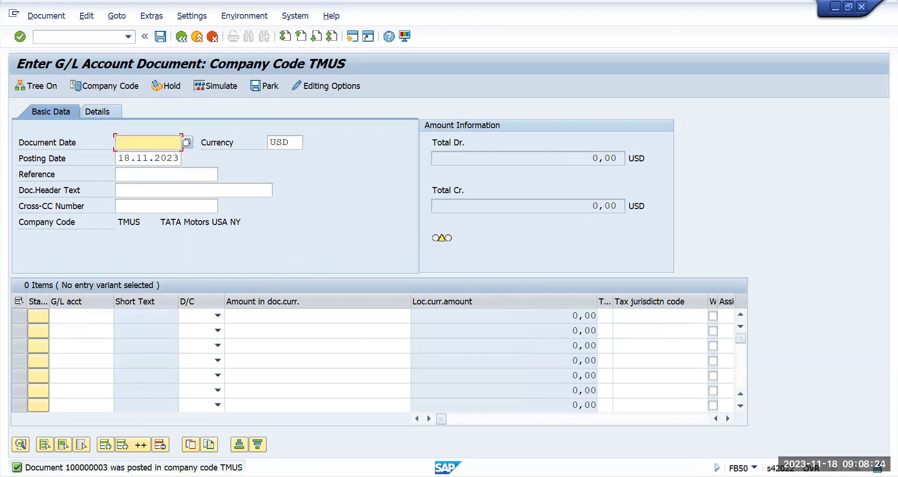
pyautogui.press('Return')
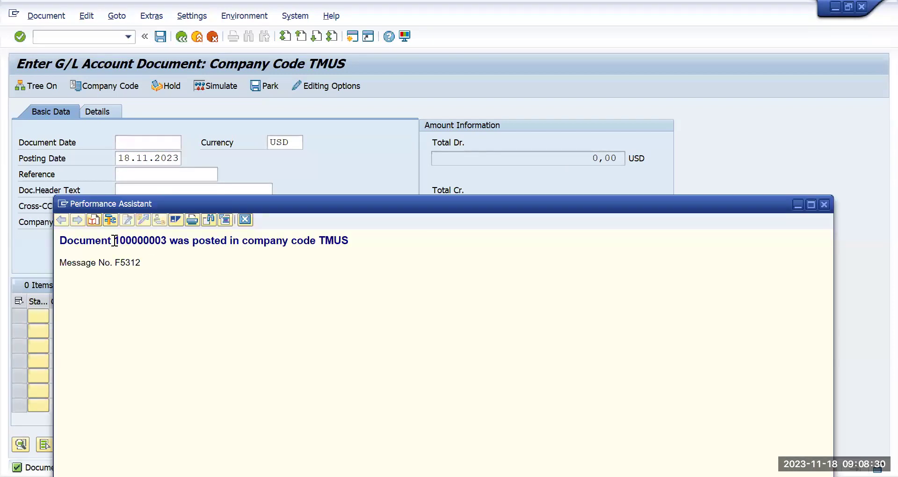
pyautogui.moveTo(114, 241); pyautogui.dragTo(169, 240)
pyautogui.hotkey('ctrl', 'c')
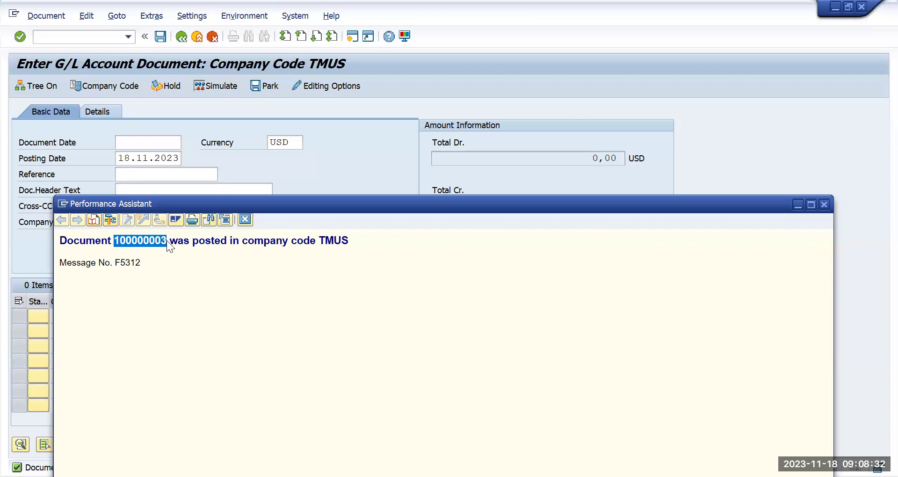
pyautogui.click(244, 219)
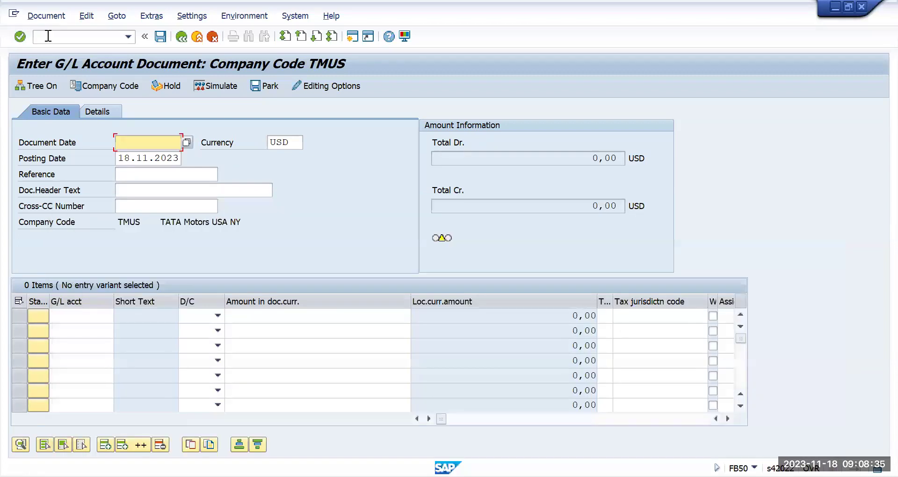
pyautogui.click(47, 36)
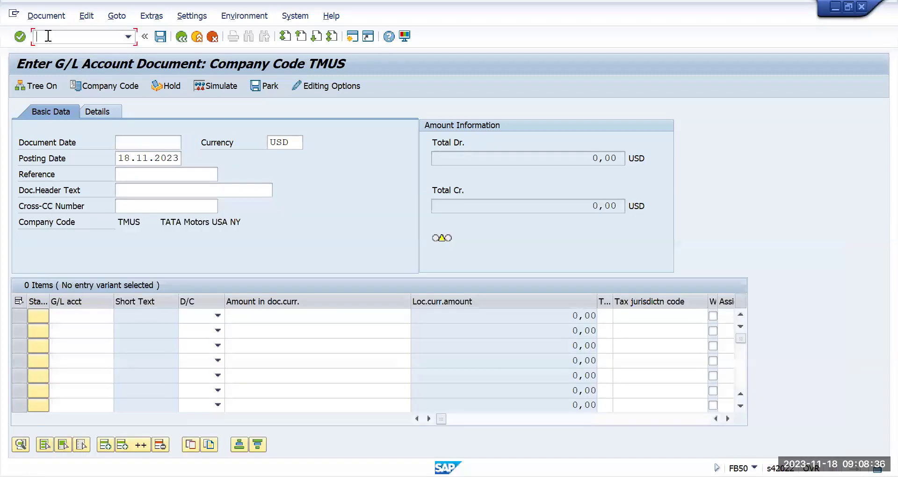
# Step: In SE16N for ACDOCA, filter company code tmus, fiscal year 2023 and document 100000003
pyautogui.write('/nse16n')
pyautogui.press('Return')
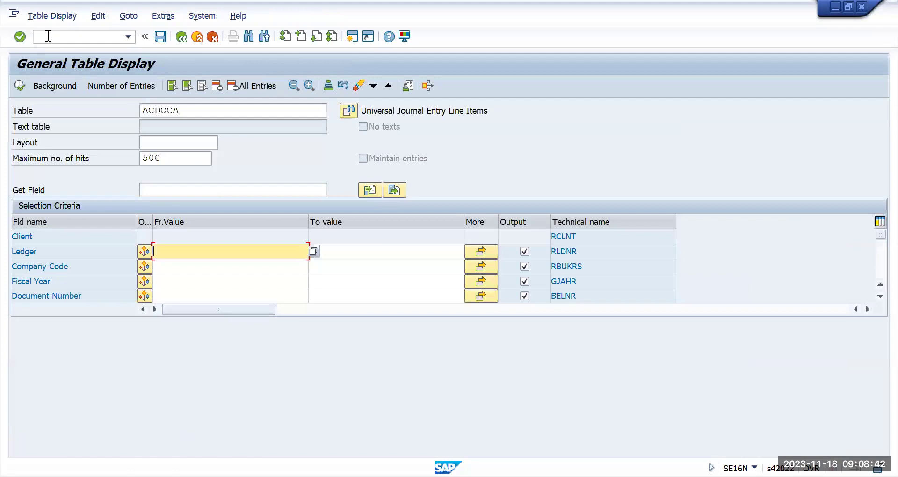
pyautogui.click(205, 271)
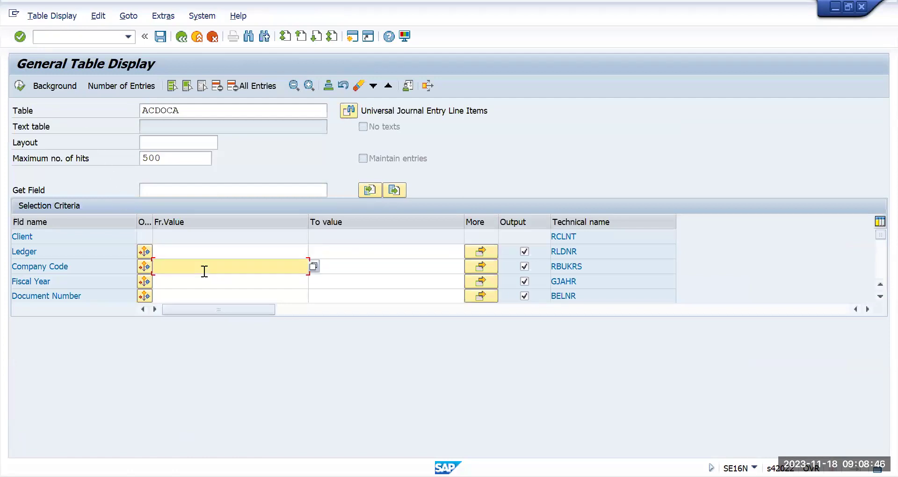
pyautogui.write('tmus')
pyautogui.click(200, 280)
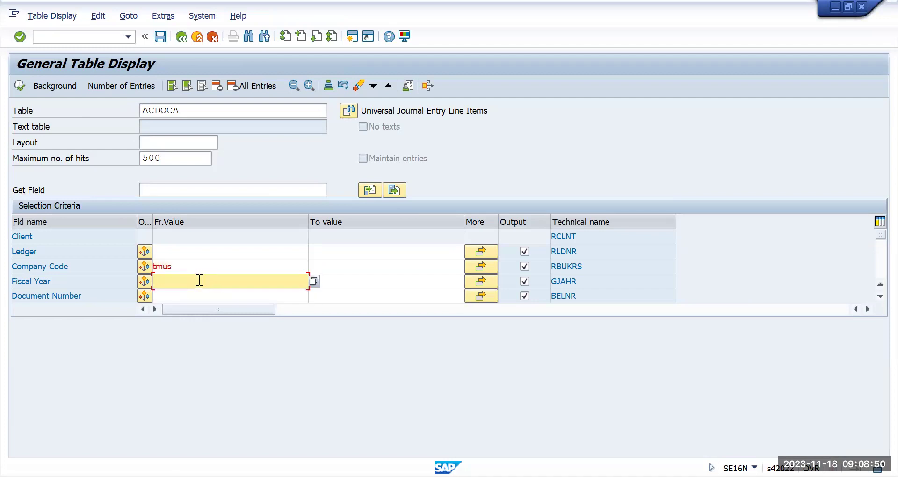
pyautogui.write('2023')
pyautogui.click(183, 295)
pyautogui.hotkey('ctrl', 'v')
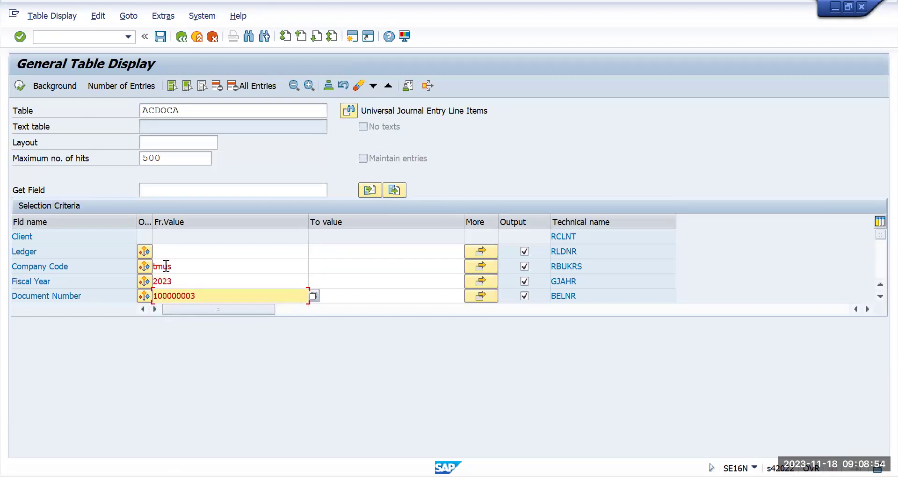
# Step: Execute the query and inspect the six line items in ledgers 0L, 2L and TL
pyautogui.click(21, 85)
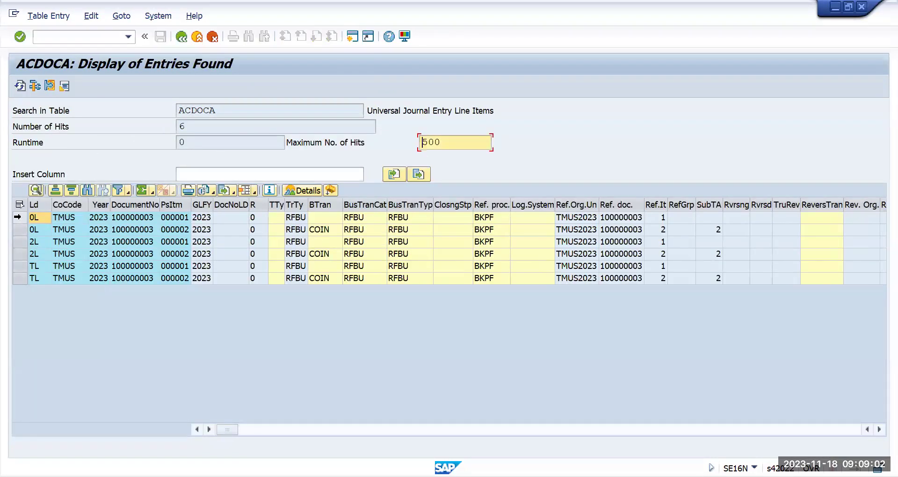
pyautogui.click(17, 218)
pyautogui.click(17, 230)
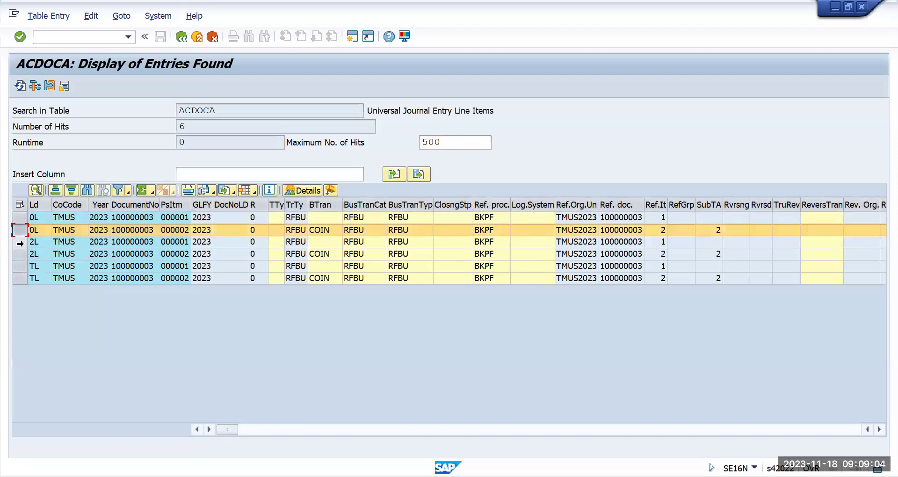
pyautogui.click(19, 242)
pyautogui.click(19, 254)
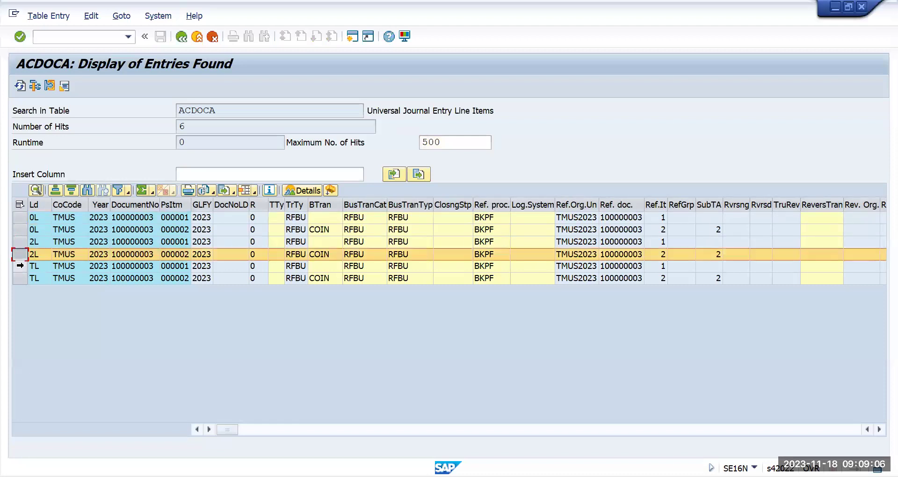
pyautogui.click(20, 265)
pyautogui.click(17, 279)
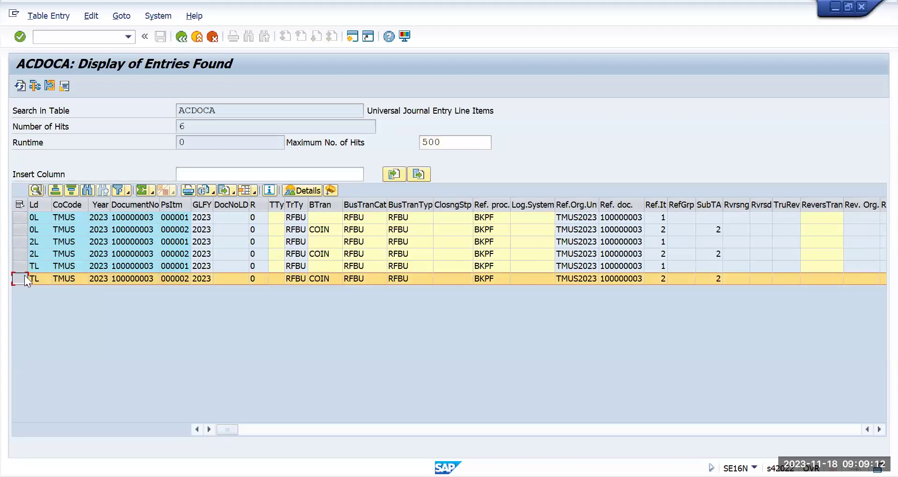
pyautogui.click(23, 221)
pyautogui.click(21, 229)
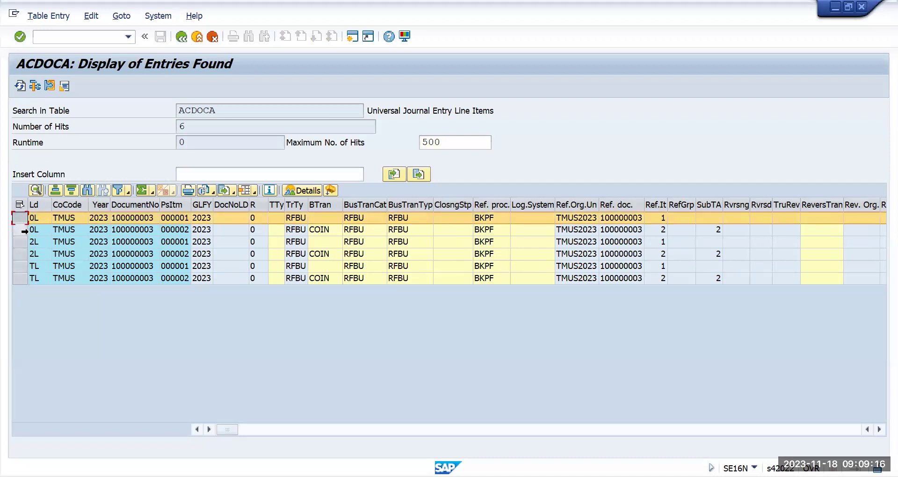
pyautogui.click(21, 242)
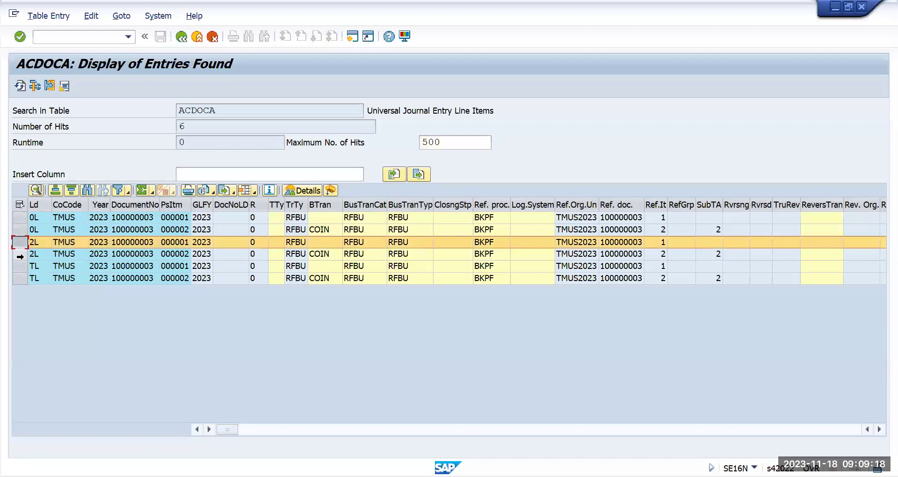
pyautogui.click(19, 254)
pyautogui.click(19, 266)
pyautogui.click(19, 279)
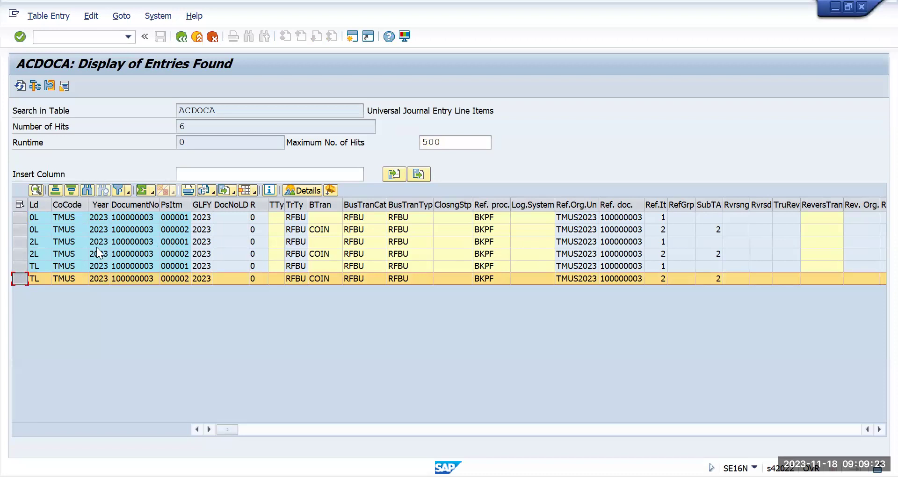
pyautogui.click(19, 242)
pyautogui.click(17, 257)
pyautogui.click(17, 268)
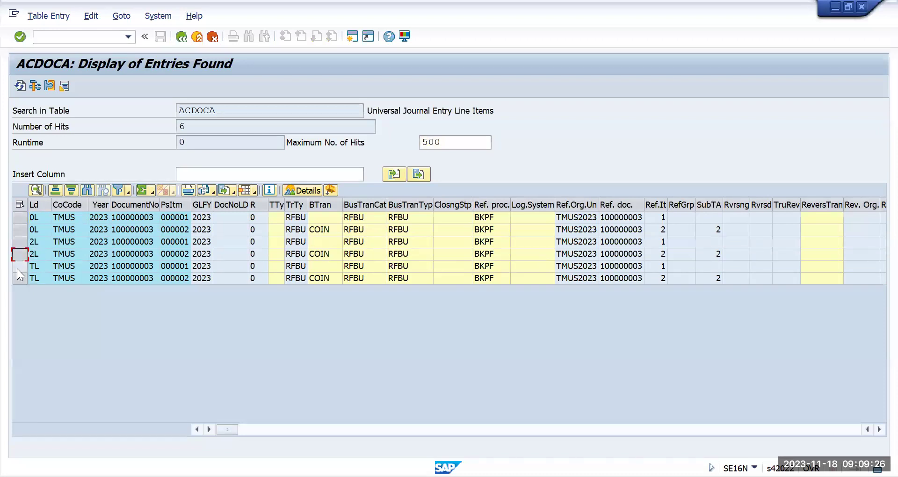
# Step: Return to SAP Easy Access with /n
pyautogui.click(63, 39)
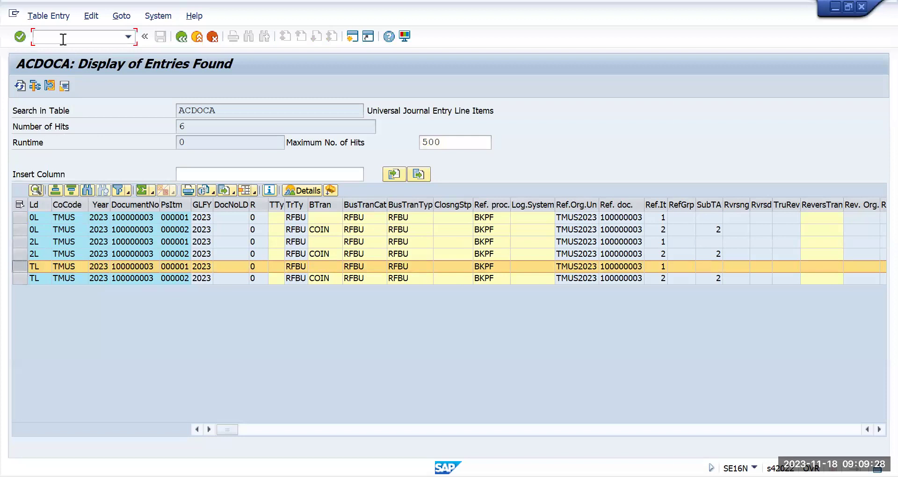
pyautogui.write('/n')
pyautogui.press('Return')
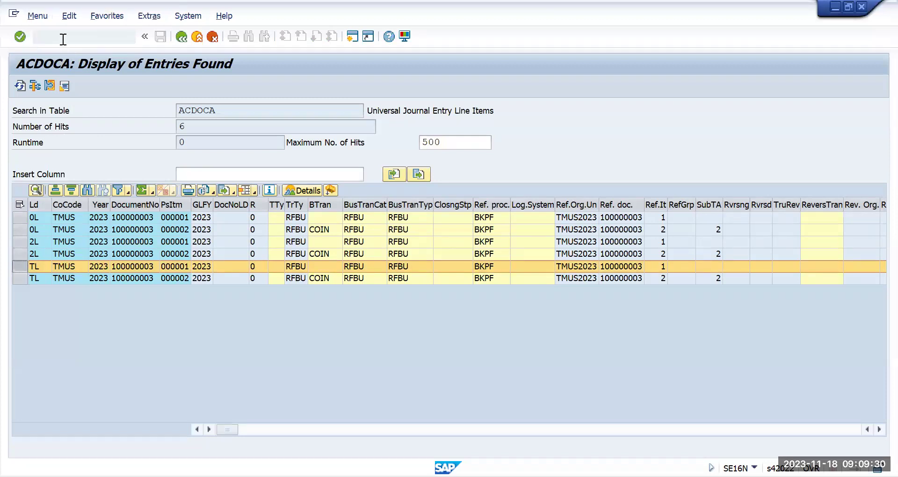
# Step: Start ledger-group G/L entry with FB50 and set the document date to 18.11.2023
pyautogui.write('fb')
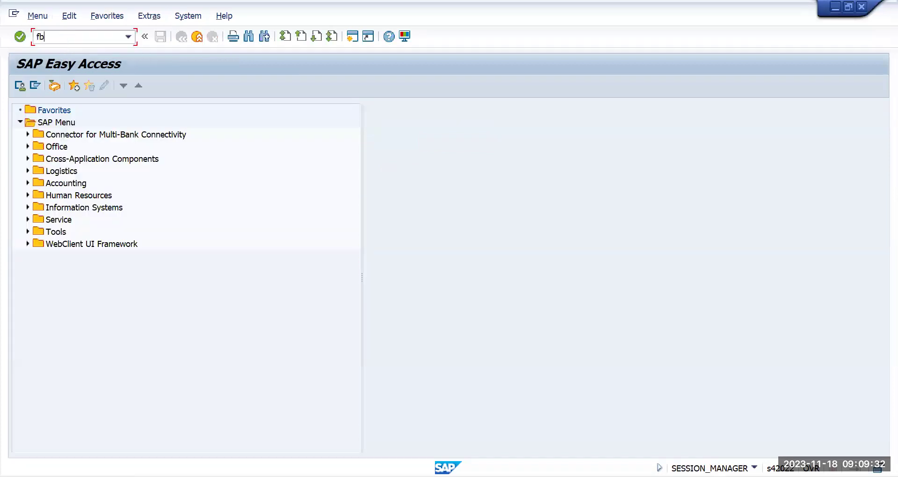
pyautogui.write('50')
pyautogui.press('Return')
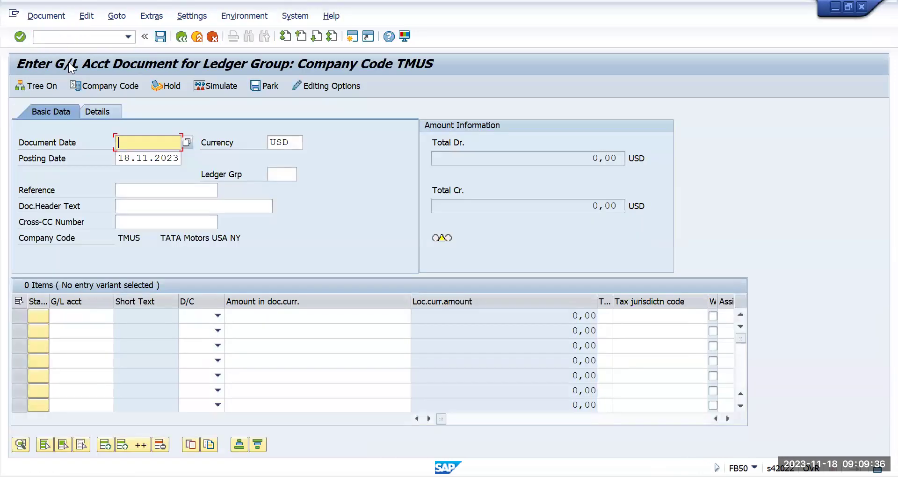
pyautogui.click(280, 177)
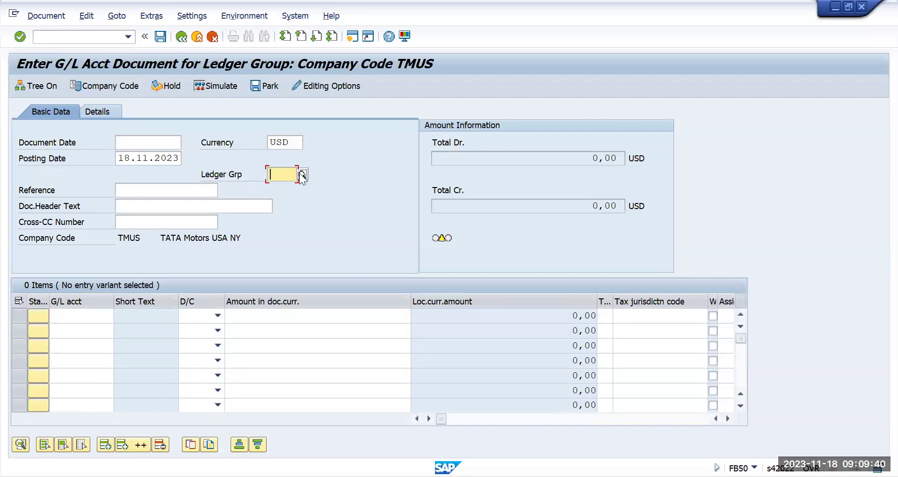
pyautogui.click(134, 142)
pyautogui.click(136, 152)
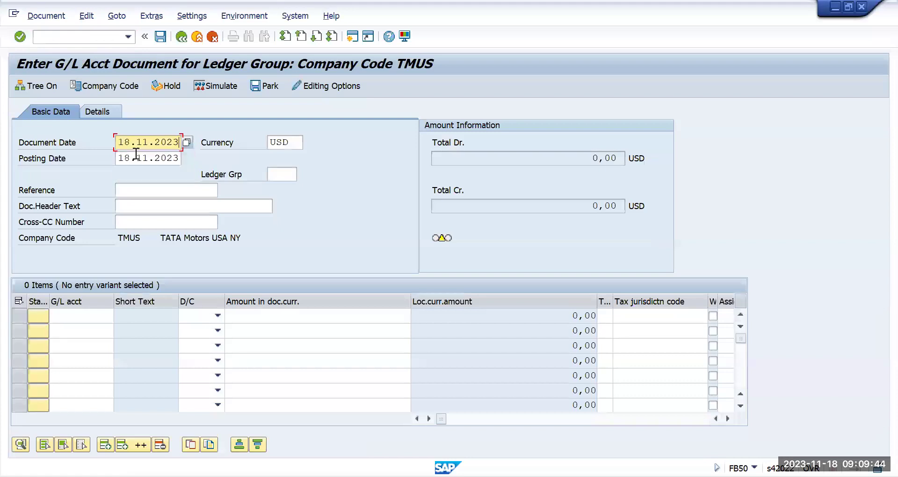
pyautogui.click(280, 171)
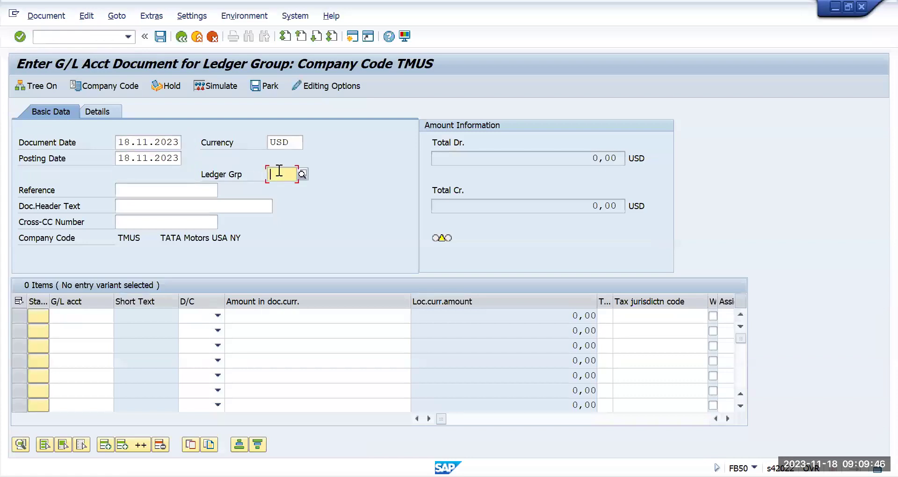
# Step: Set ledger group 2L and reference 'ledger test 21'
pyautogui.write('2l')
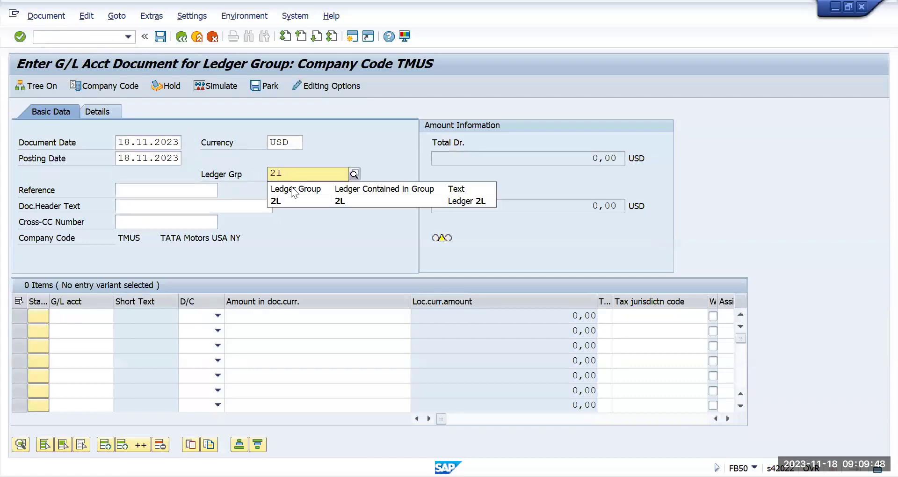
pyautogui.click(316, 200)
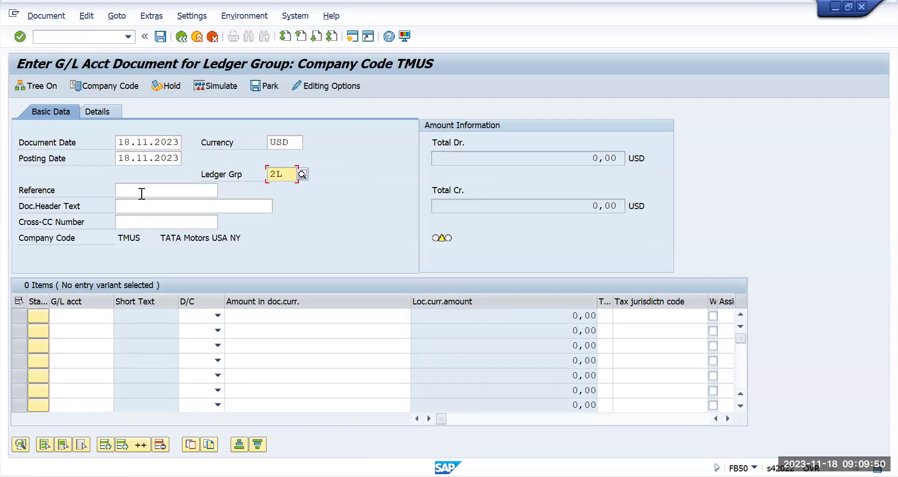
pyautogui.click(142, 192)
pyautogui.click(152, 214)
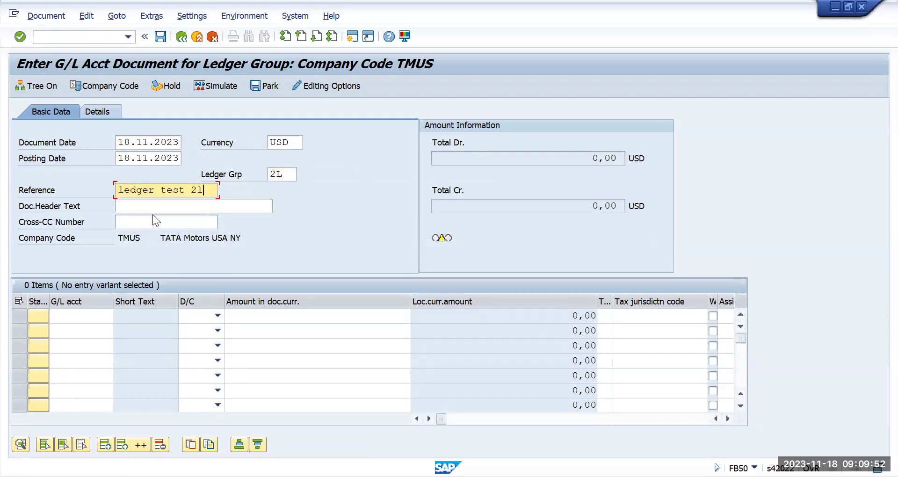
pyautogui.click(78, 316)
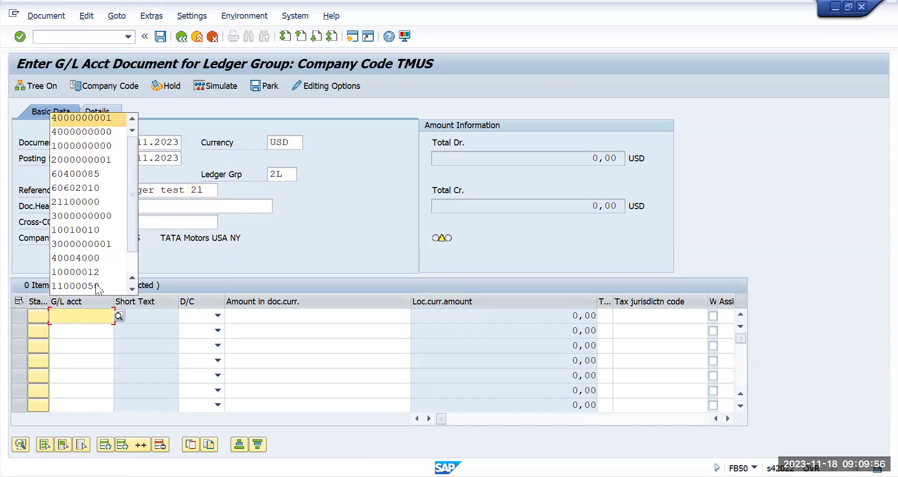
pyautogui.click(81, 332)
pyautogui.click(106, 149)
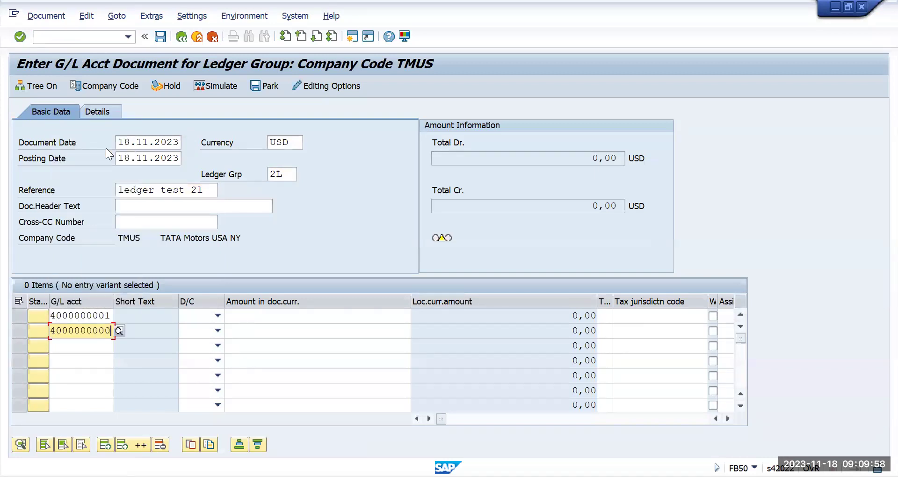
pyautogui.click(217, 317)
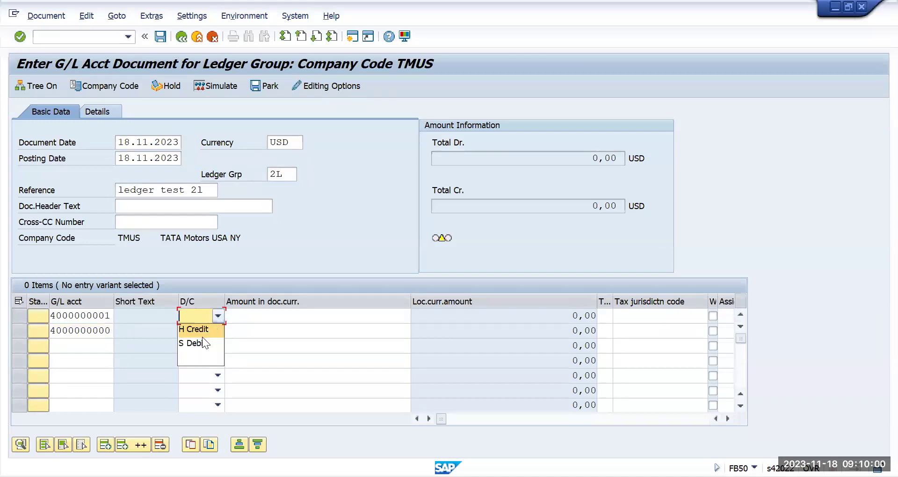
pyautogui.click(206, 331)
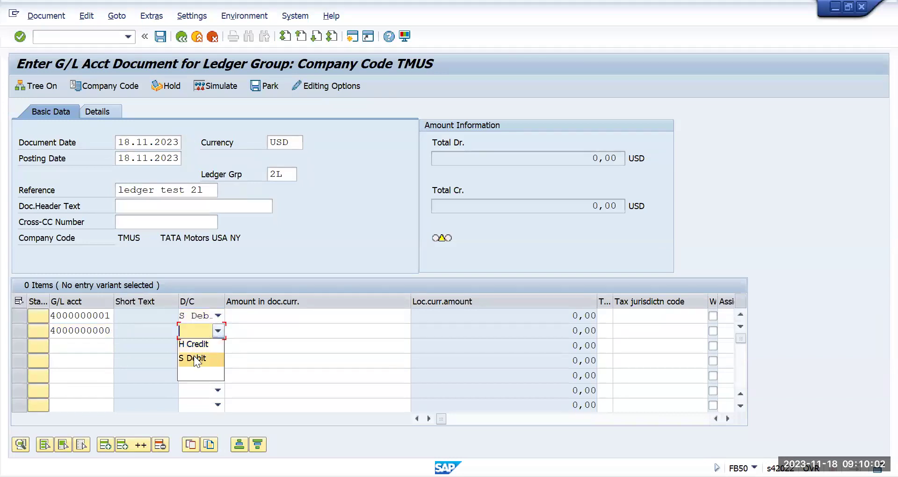
pyautogui.click(197, 347)
# Step: Enter 10000 on both lines and give the first line cost center USRENT
pyautogui.click(276, 314)
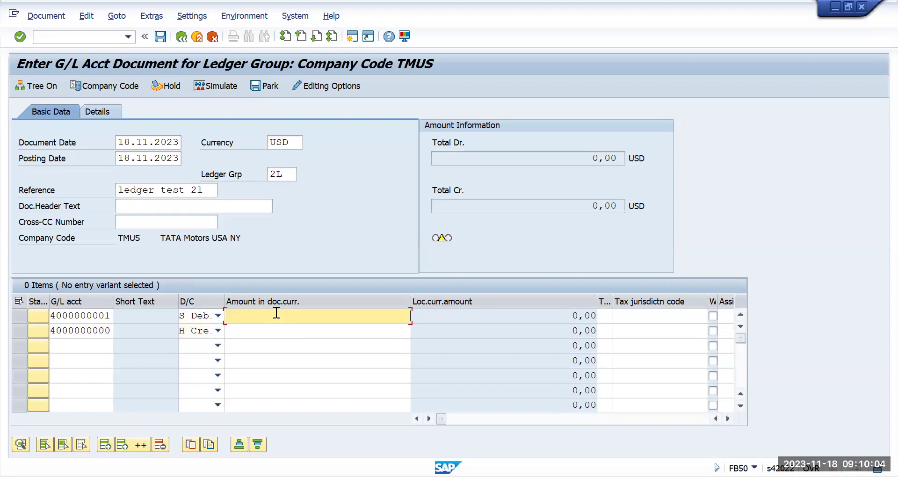
pyautogui.write('10000')
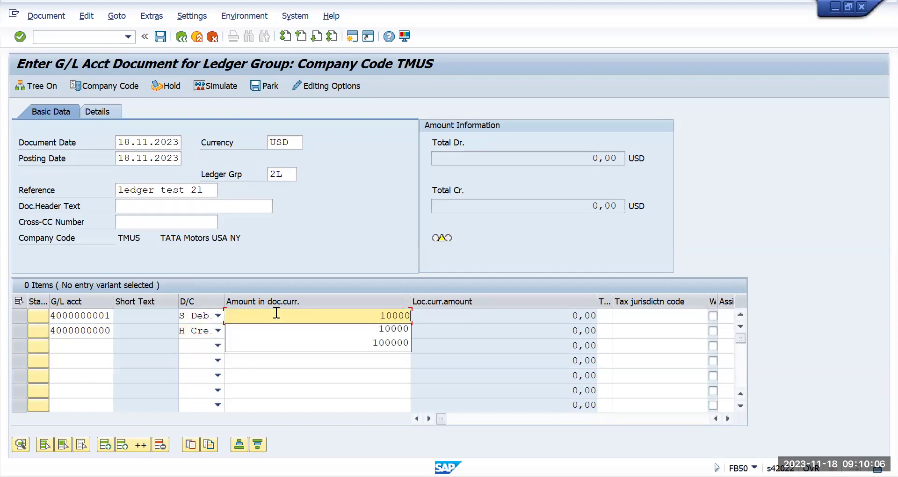
pyautogui.click(481, 339)
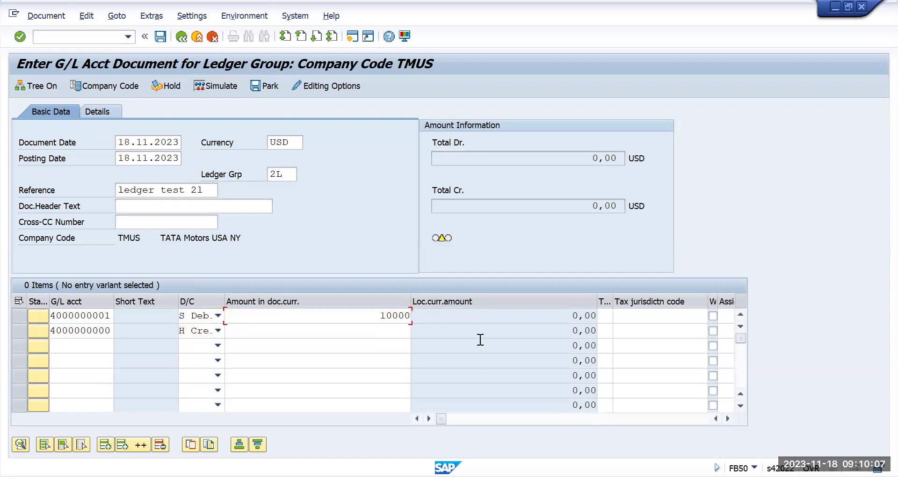
pyautogui.click(395, 331)
pyautogui.write('10000')
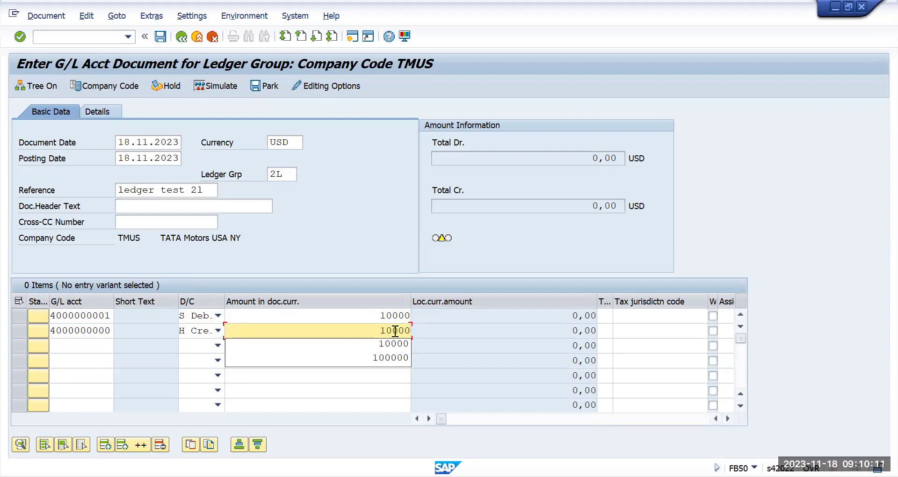
pyautogui.click(644, 318)
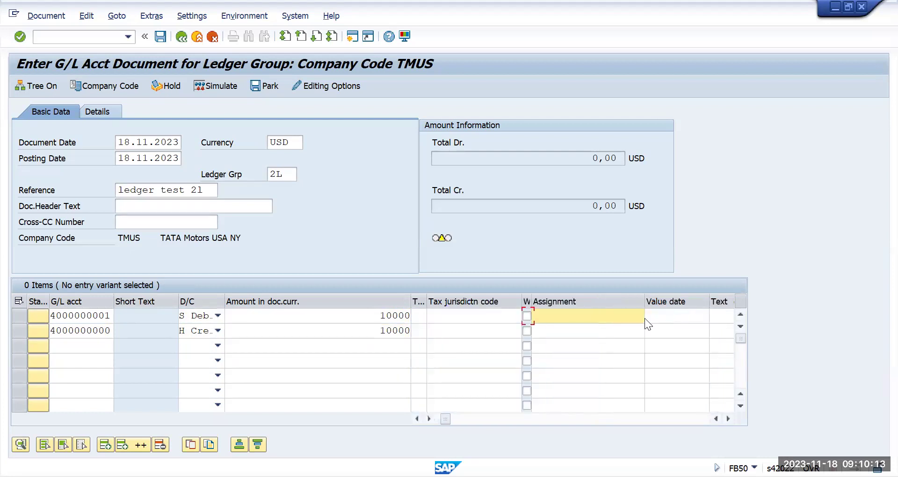
pyautogui.press('Tab')
pyautogui.press('Tab')
pyautogui.press('Tab')
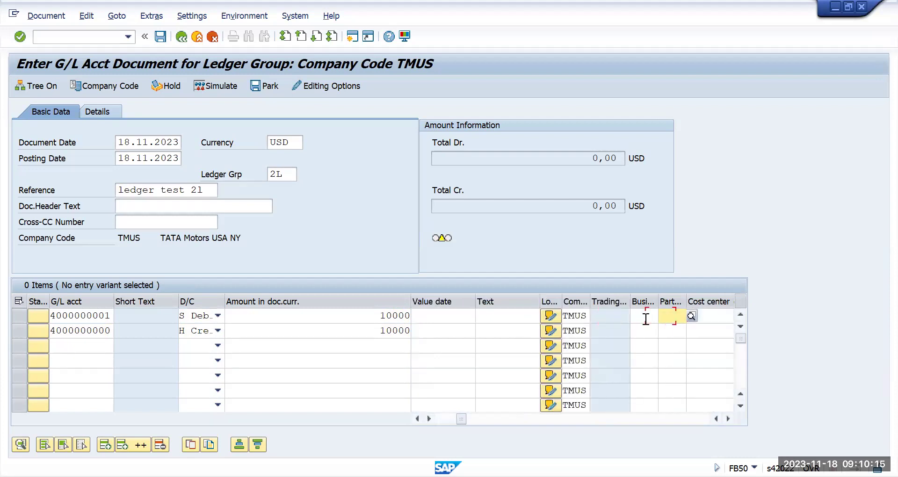
pyautogui.press('Tab')
pyautogui.click(645, 320)
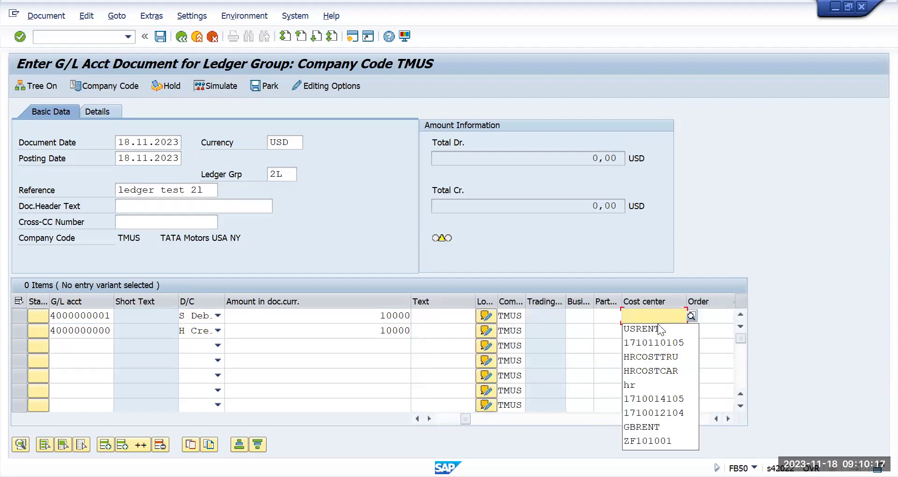
pyautogui.click(658, 325)
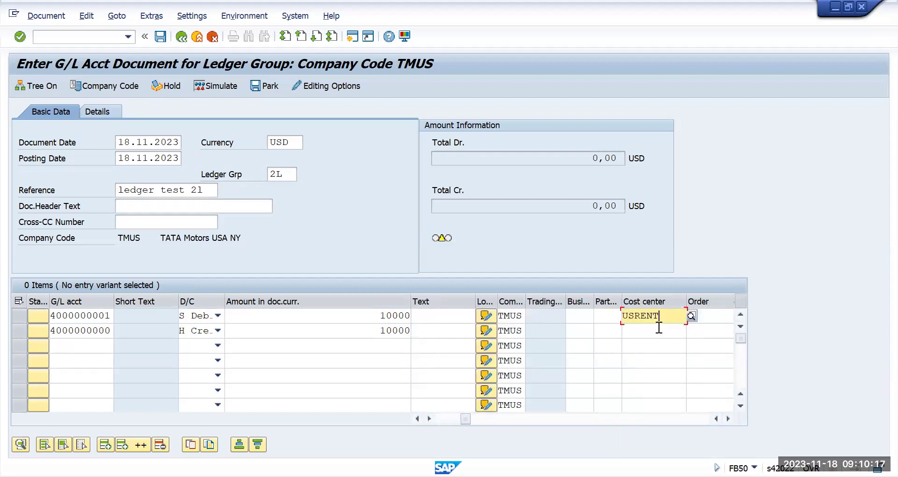
pyautogui.click(159, 37)
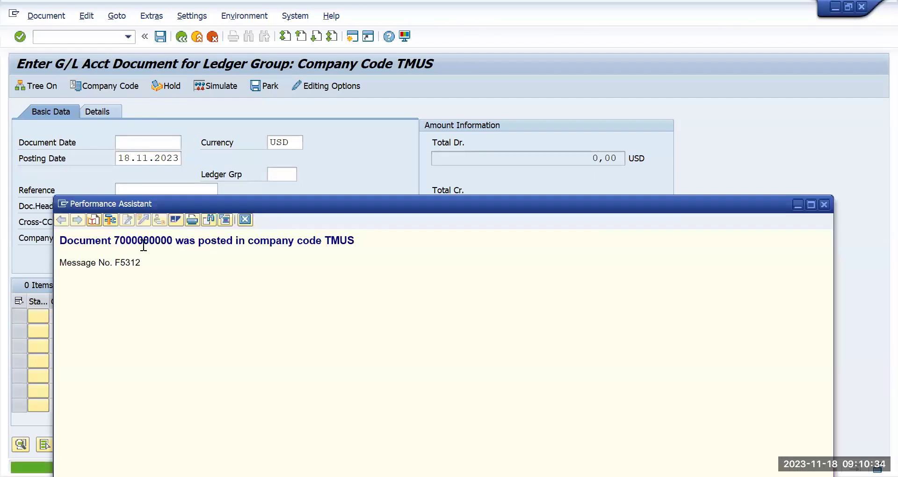
pyautogui.doubleClick(143, 240)
pyautogui.hotkey('ctrl', 'c')
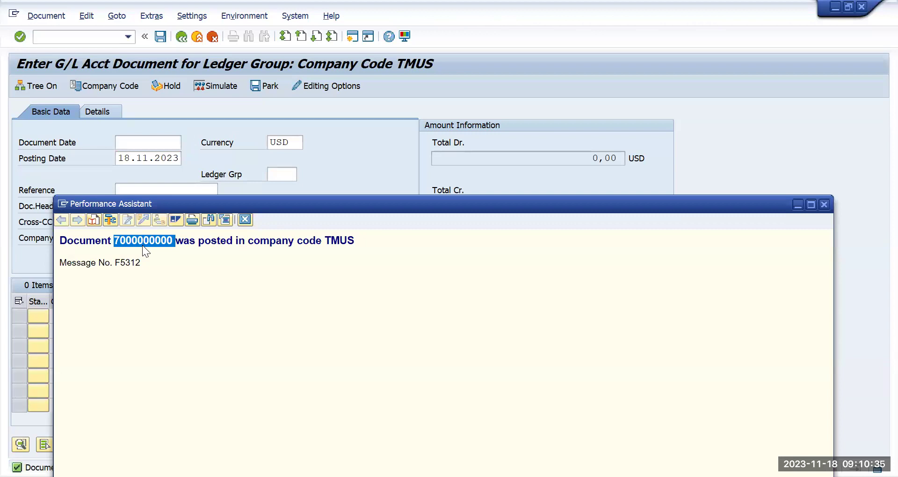
pyautogui.click(248, 218)
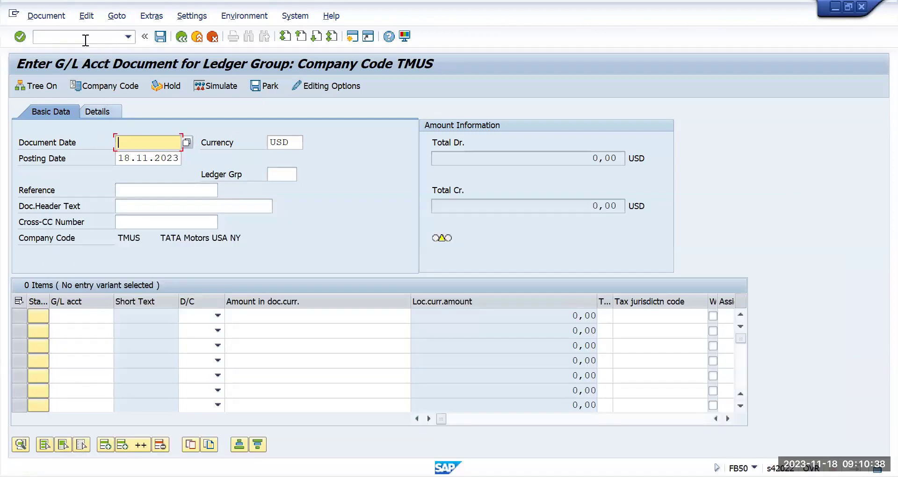
pyautogui.click(84, 39)
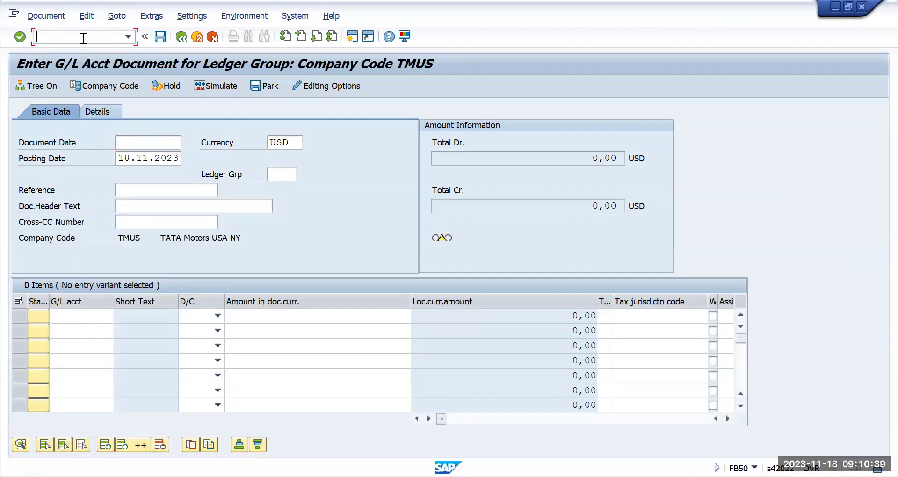
# Step: Leave the entry screen with /n and open SE16N for table ACDOCA
pyautogui.write('/n')
pyautogui.press('Return')
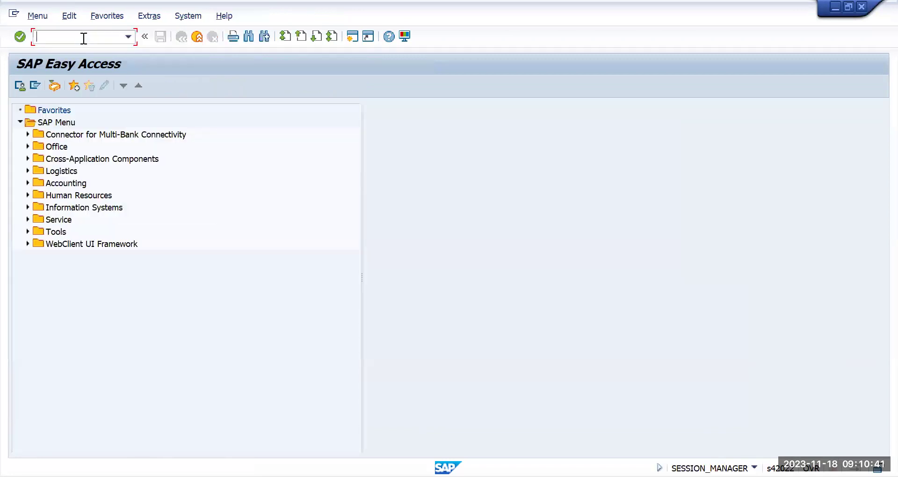
pyautogui.write('se16n')
pyautogui.press('Return')
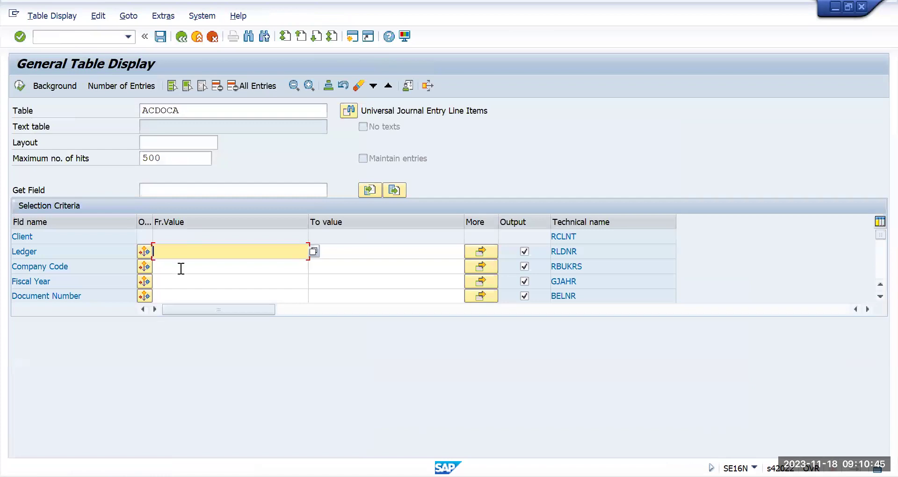
pyautogui.click(182, 295)
pyautogui.hotkey('ctrl', 'v')
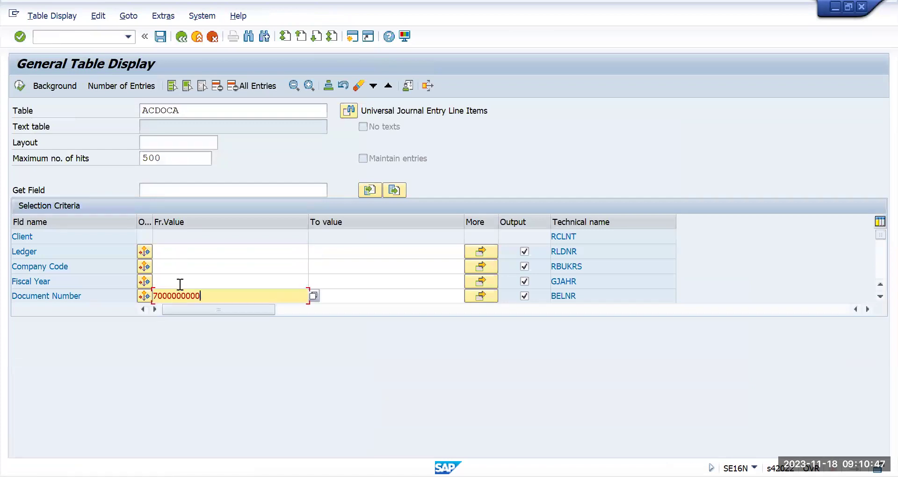
pyautogui.click(177, 280)
pyautogui.write('2023')
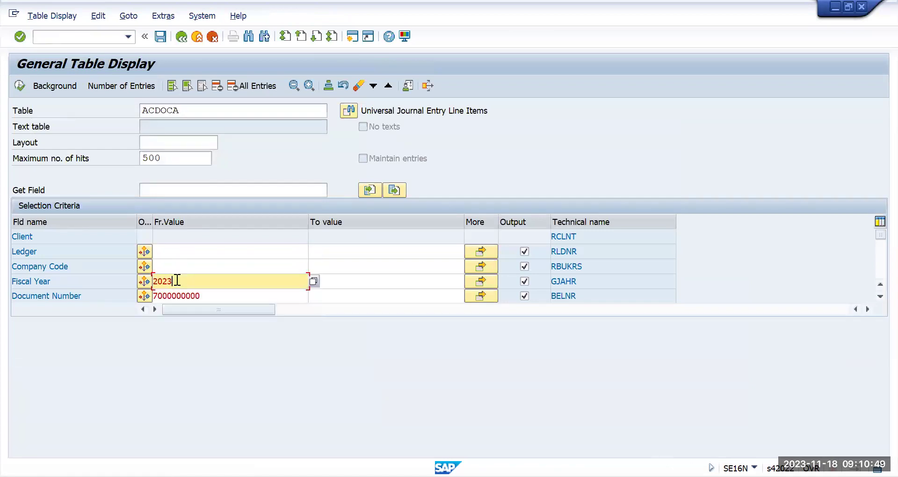
pyautogui.click(186, 267)
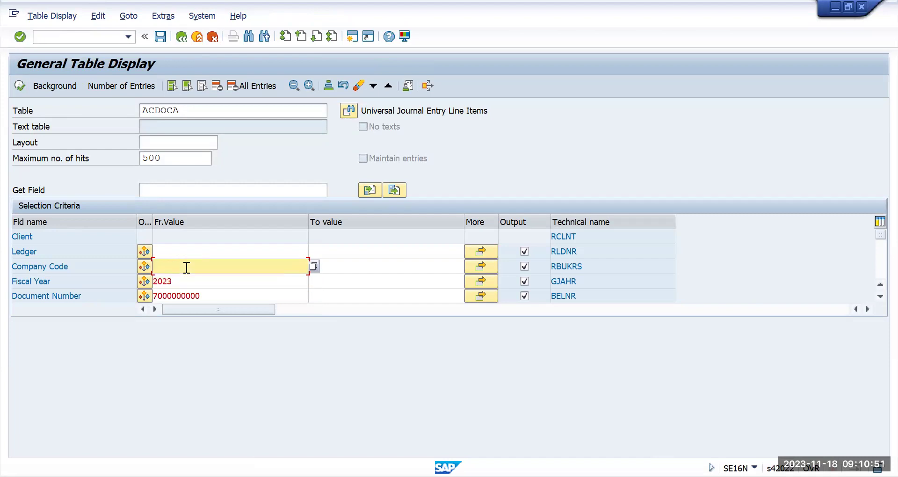
pyautogui.write('tmus')
pyautogui.click(206, 252)
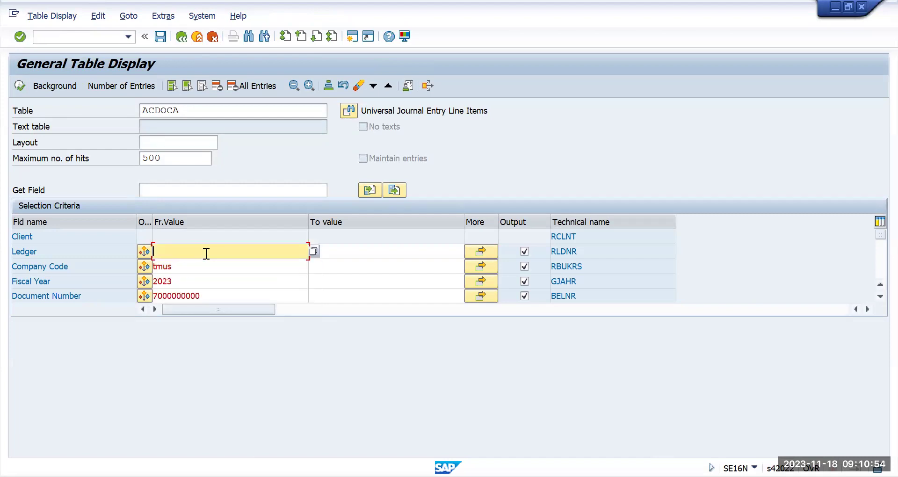
pyautogui.click(20, 85)
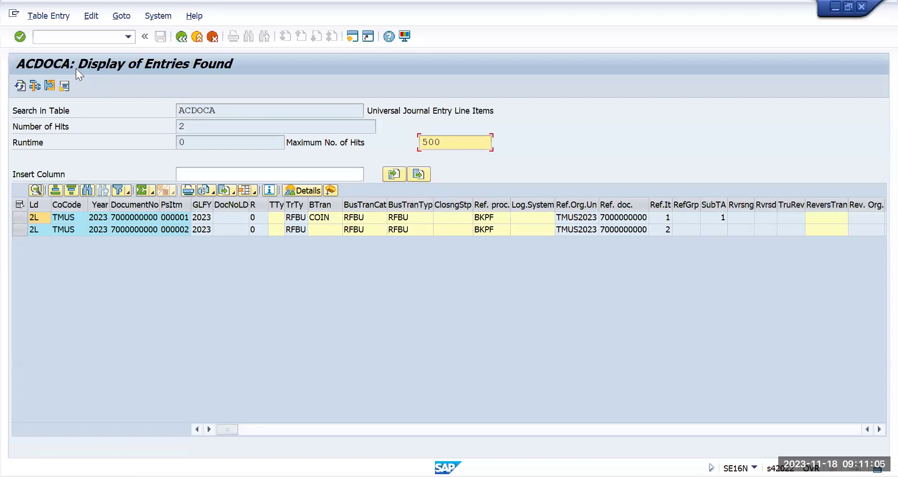
# Step: Leave the ACDOCA results with /n to reach SAP Easy Access
pyautogui.click(72, 38)
pyautogui.write('/n')
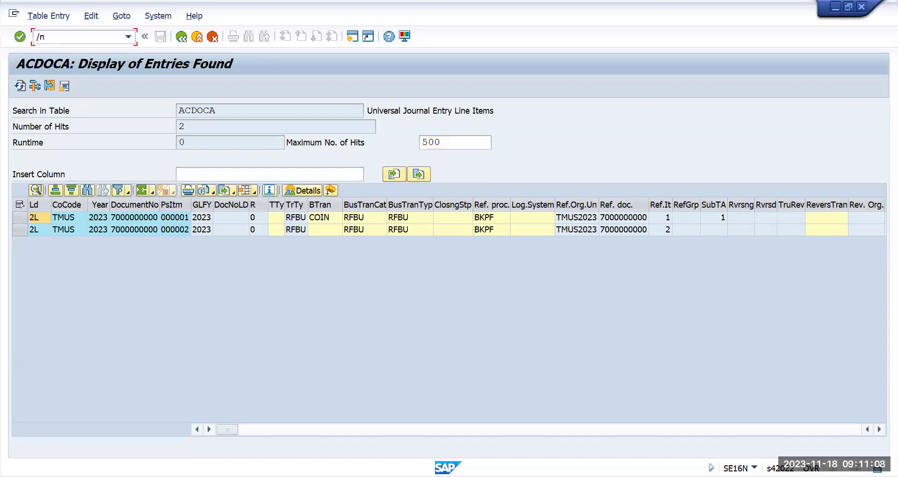
pyautogui.press('Return')
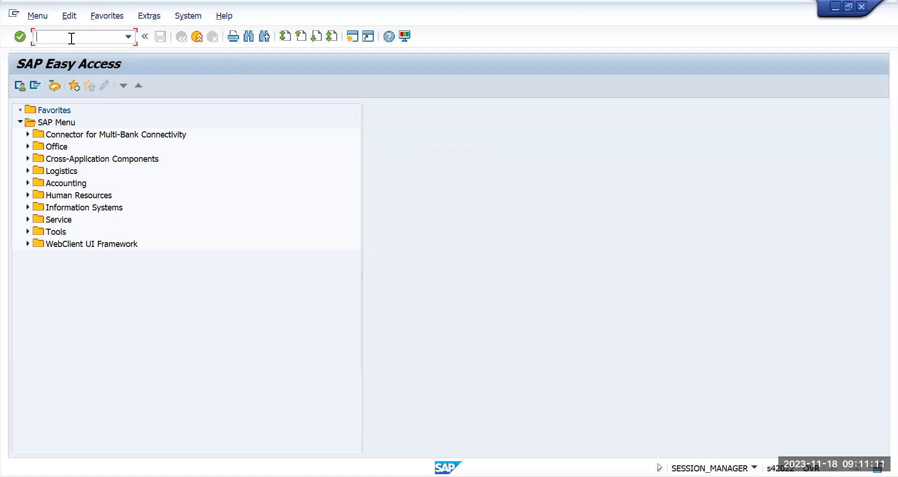
# Step: Start an FB50L entry for ledger group 0L with reference 'ledger test 01'
pyautogui.write('fb50l')
pyautogui.press('Return')
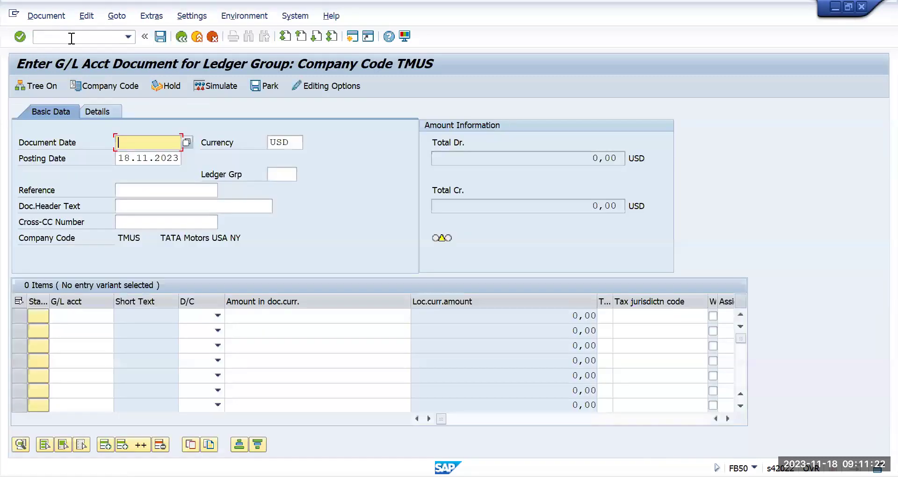
pyautogui.click(284, 174)
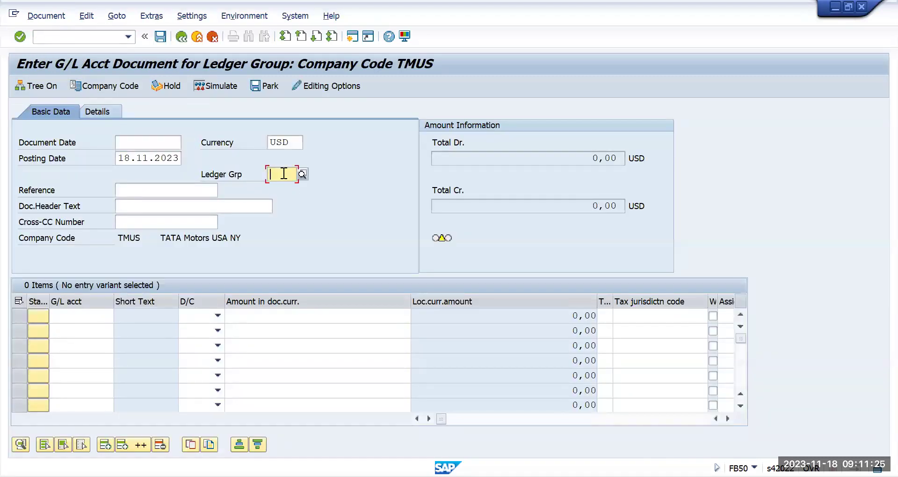
pyautogui.write('01')
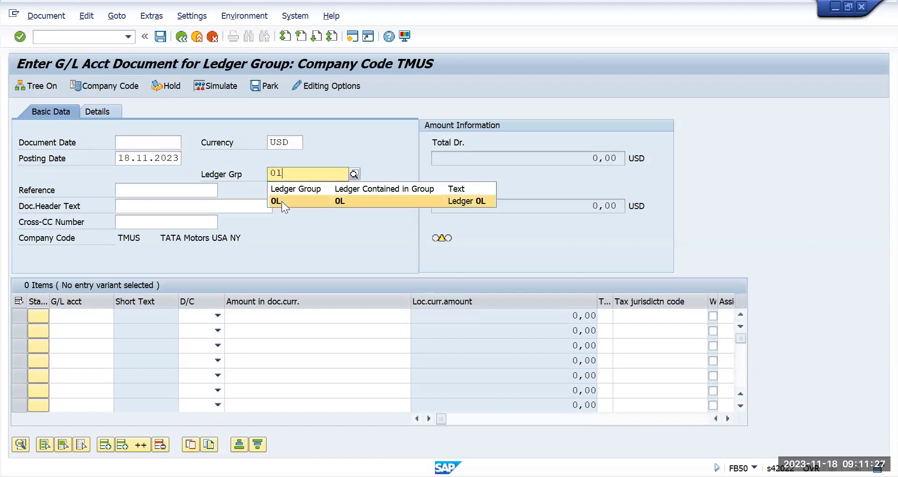
pyautogui.click(282, 201)
pyautogui.click(153, 190)
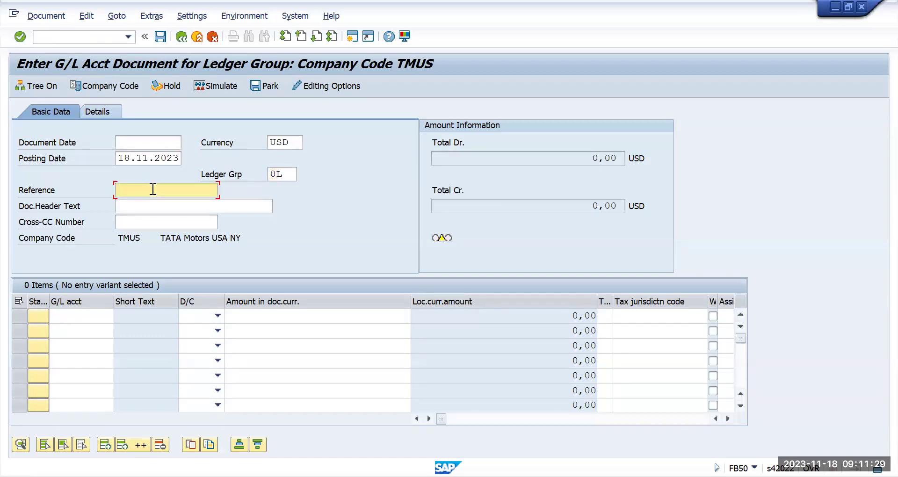
pyautogui.click(171, 203)
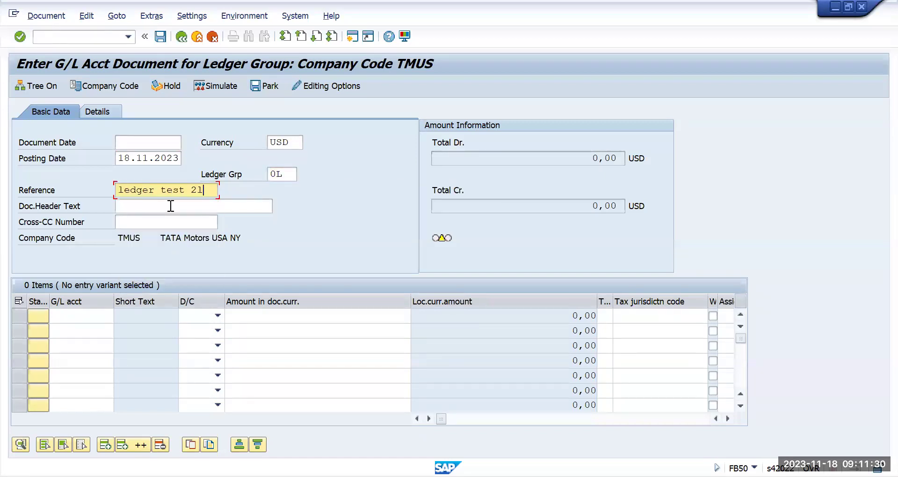
pyautogui.click(189, 191)
pyautogui.write('01')
pyautogui.click(84, 320)
pyautogui.click(84, 320)
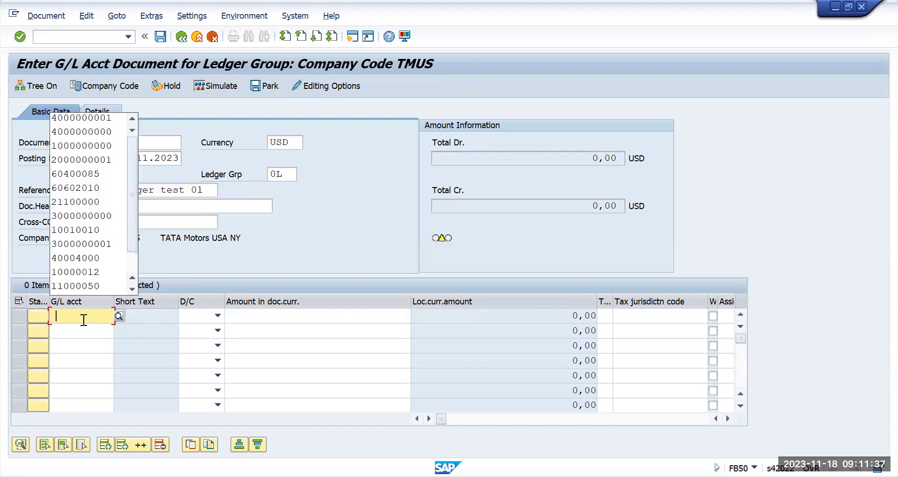
pyautogui.click(104, 120)
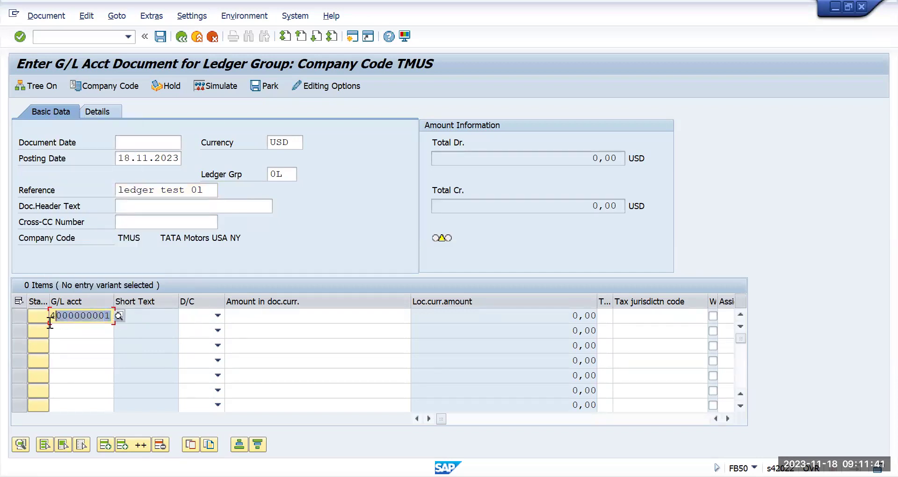
pyautogui.click(71, 329)
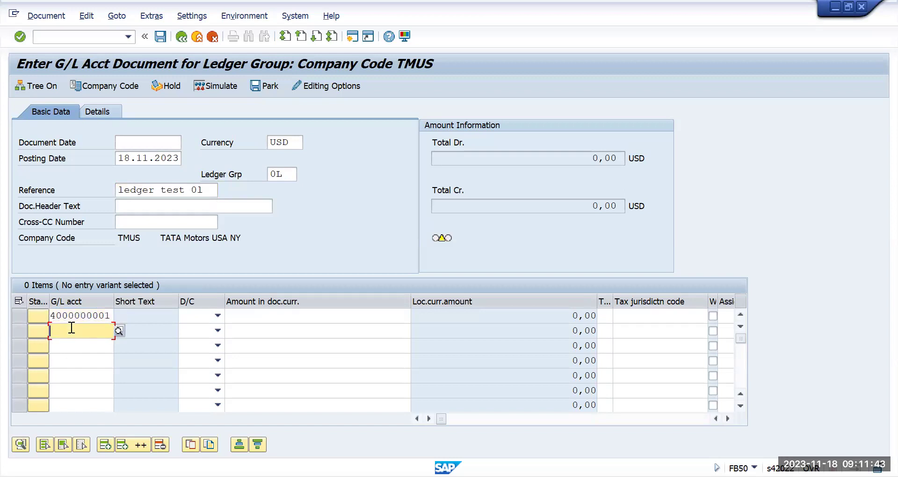
pyautogui.hotkey('ctrl', 'v')
pyautogui.press('BackSpace')
pyautogui.write('0')
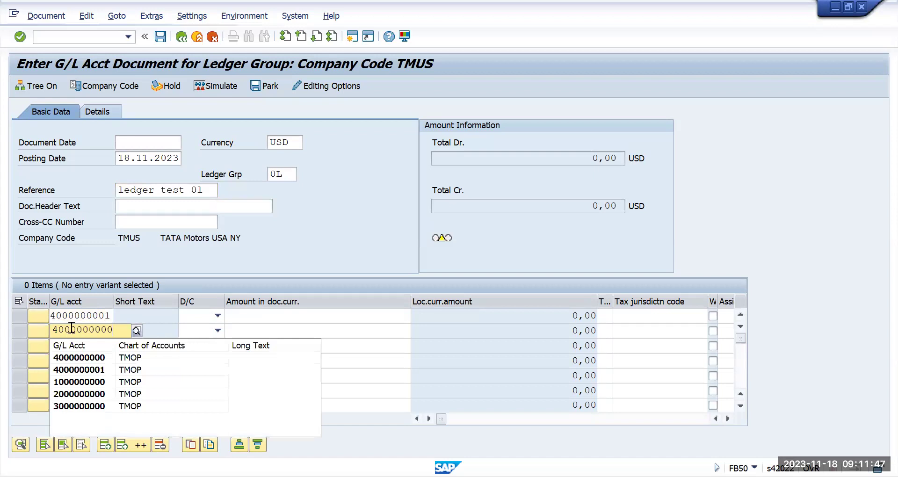
# Step: Make the first line a credit and the second a debit, each for 10000
pyautogui.click(218, 315)
pyautogui.click(212, 328)
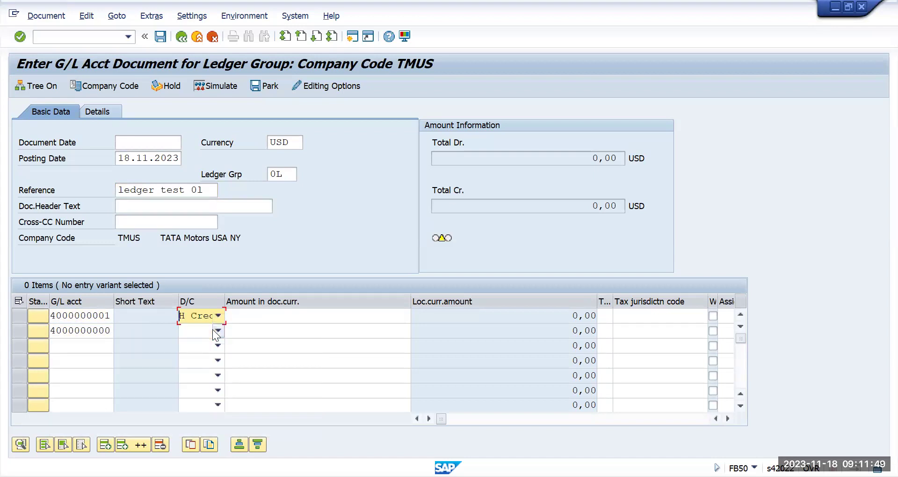
pyautogui.click(212, 329)
pyautogui.click(206, 358)
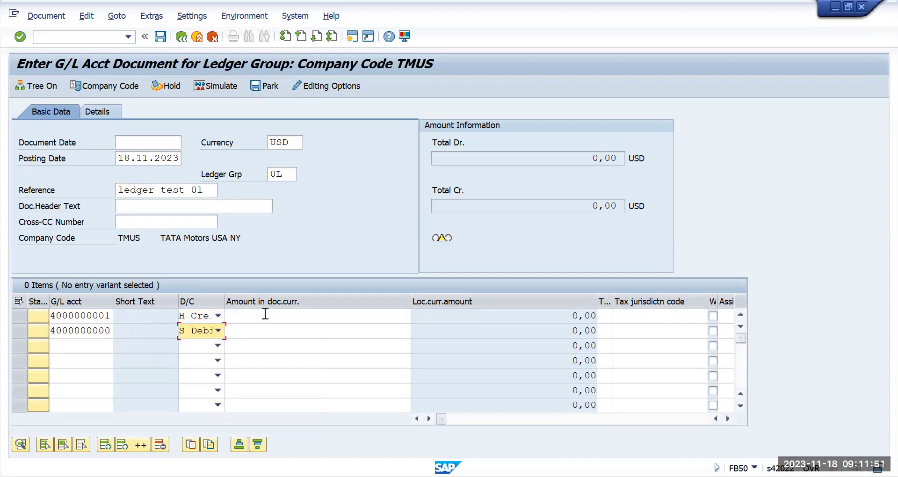
pyautogui.click(265, 316)
pyautogui.write('10000')
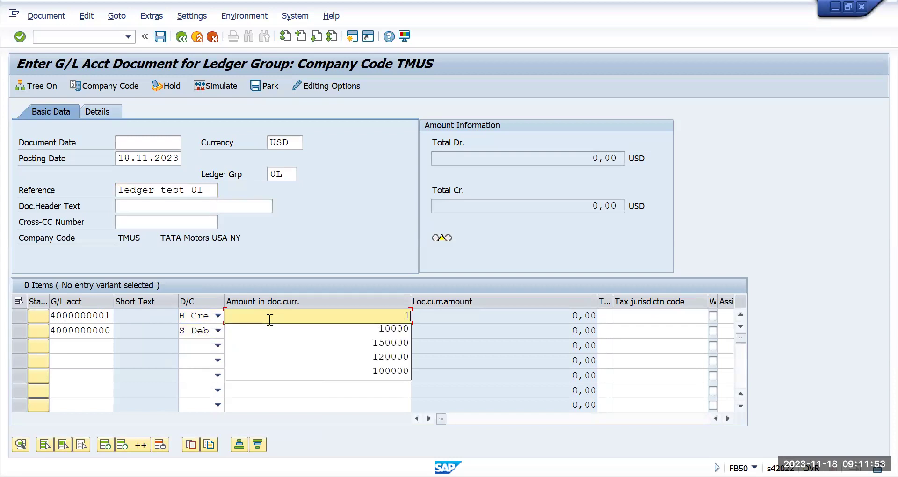
pyautogui.click(456, 315)
pyautogui.click(396, 333)
pyautogui.write('10000')
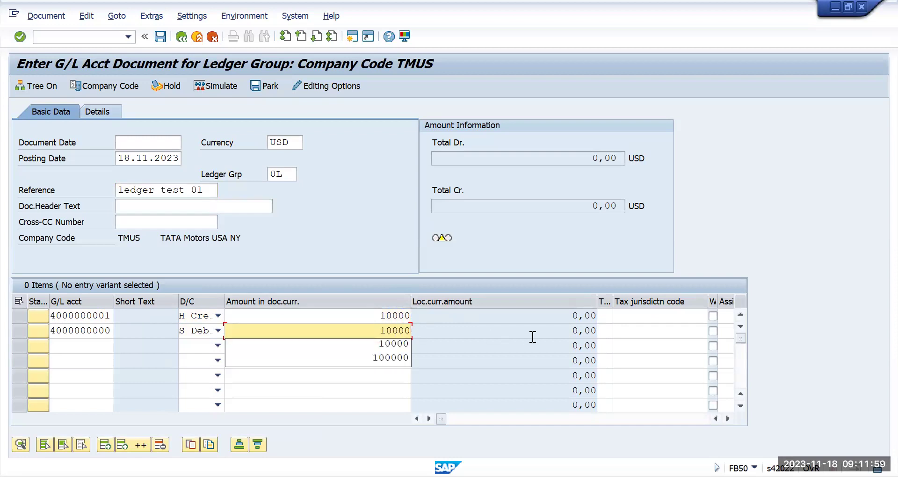
pyautogui.click(612, 316)
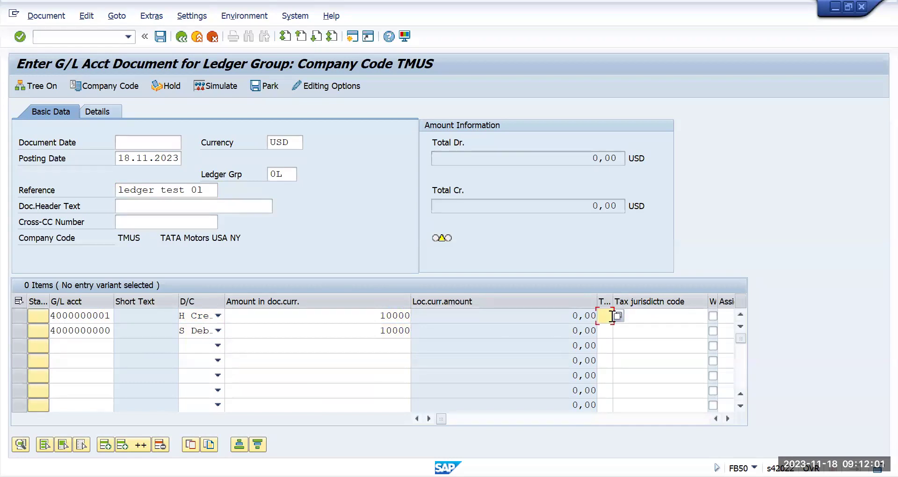
pyautogui.hscroll(3, 612, 316)
pyautogui.press('Tab')
pyautogui.press('Tab')
pyautogui.press('Tab')
pyautogui.press('Tab')
pyautogui.press('Tab')
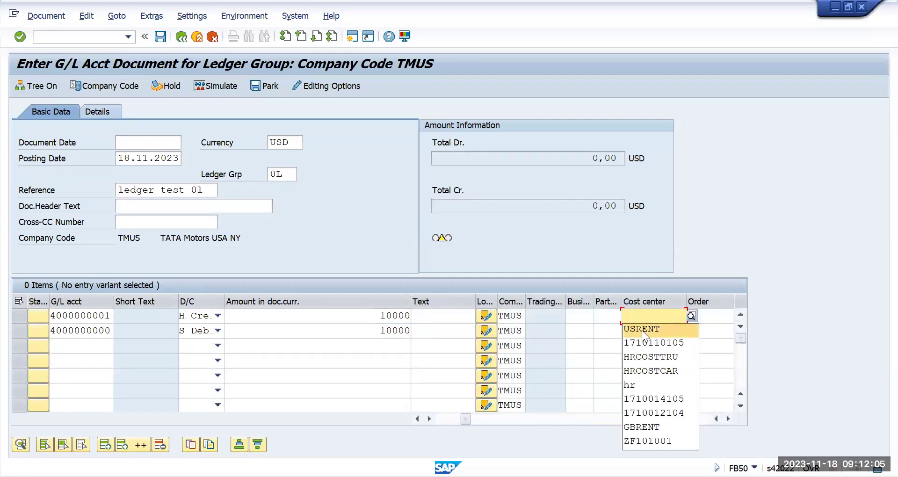
# Step: Give the credit line cost center USRENT, copy 18.11.2023 into Document Date, and post
pyautogui.click(642, 330)
pyautogui.click(160, 36)
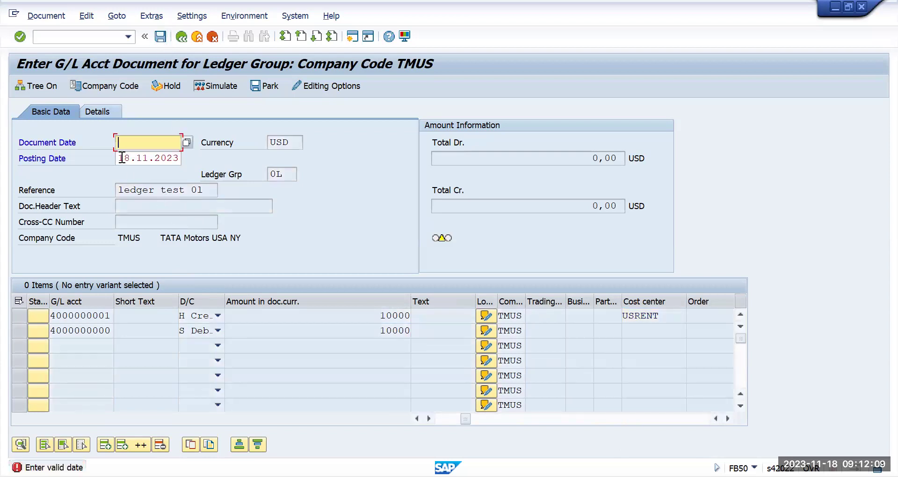
pyautogui.moveTo(120, 158); pyautogui.dragTo(193, 158)
pyautogui.hotkey('ctrl', 'c')
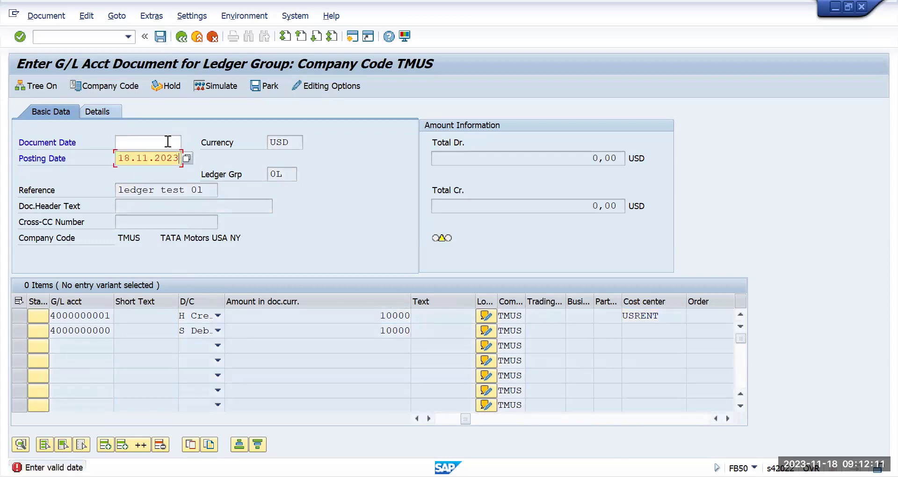
pyautogui.click(168, 141)
pyautogui.hotkey('ctrl', 'v')
pyautogui.press('Return')
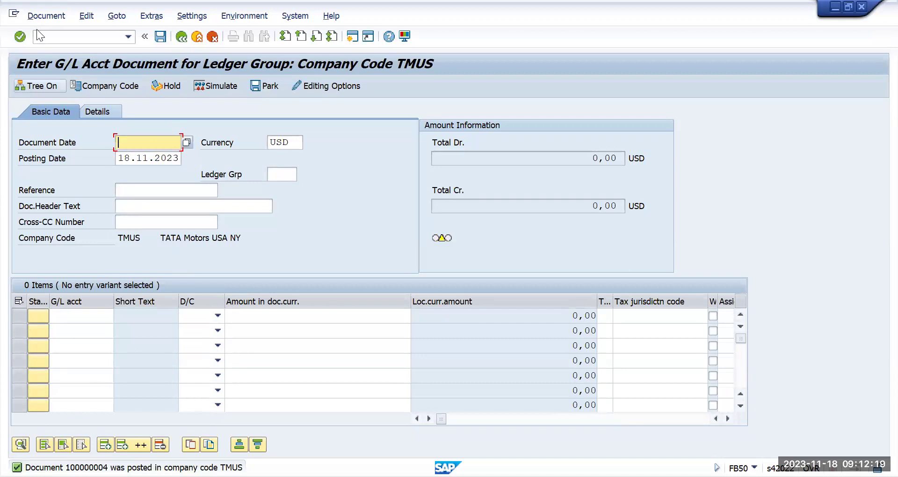
# Step: Start the general table display with /nse16n
pyautogui.click(49, 36)
pyautogui.write('/n')
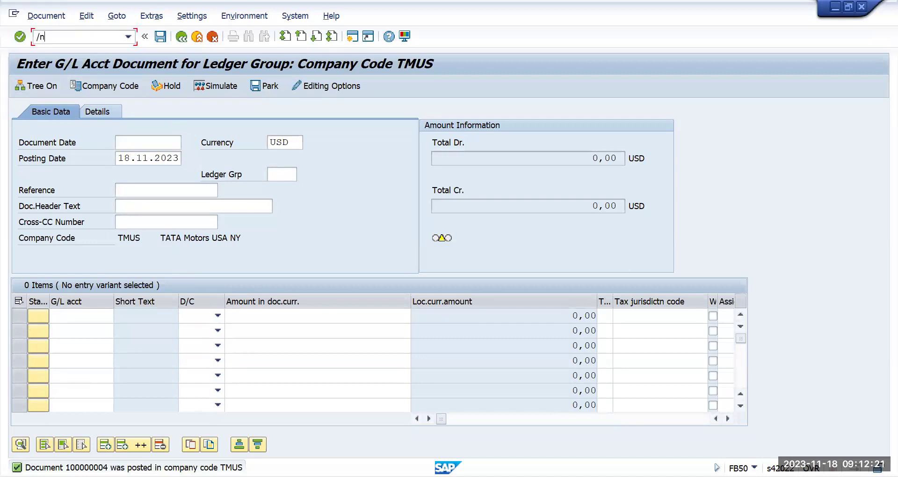
pyautogui.write('se16n')
pyautogui.press('Return')
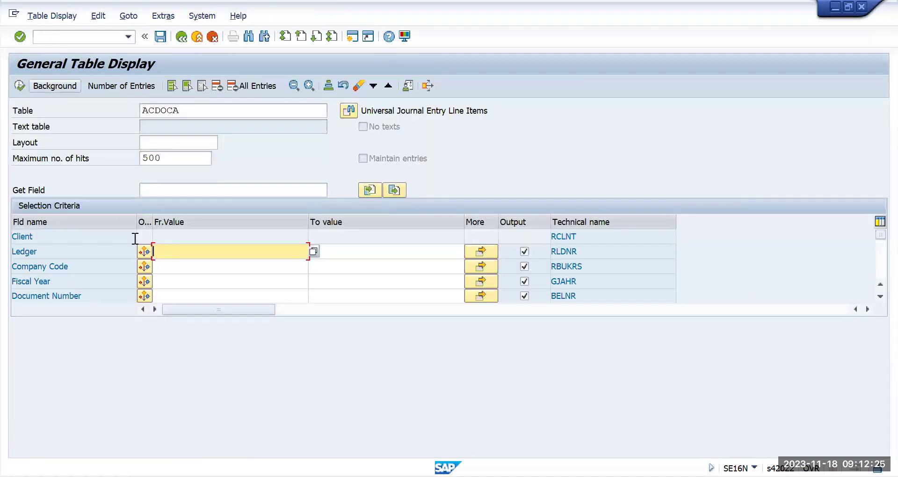
# Step: Query ACDOCA for document 100000004, fiscal year 2023, company code TMUS
pyautogui.click(186, 297)
pyautogui.click(186, 298)
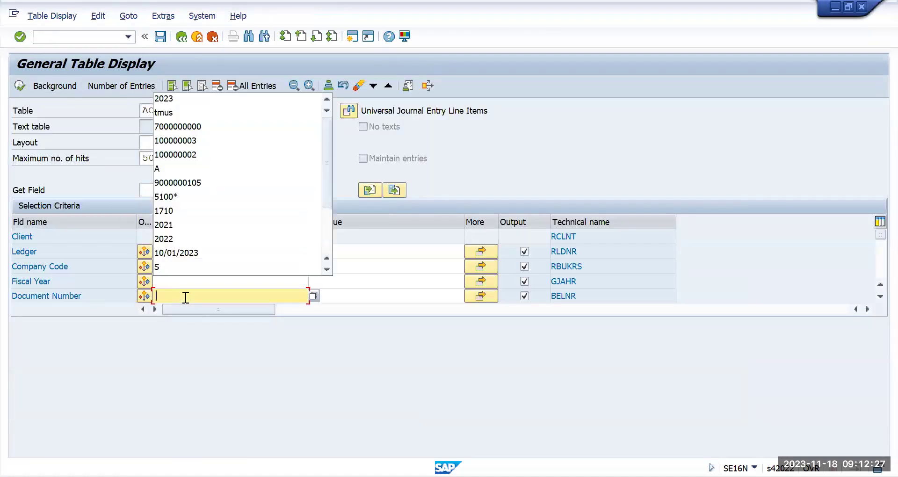
pyautogui.click(196, 141)
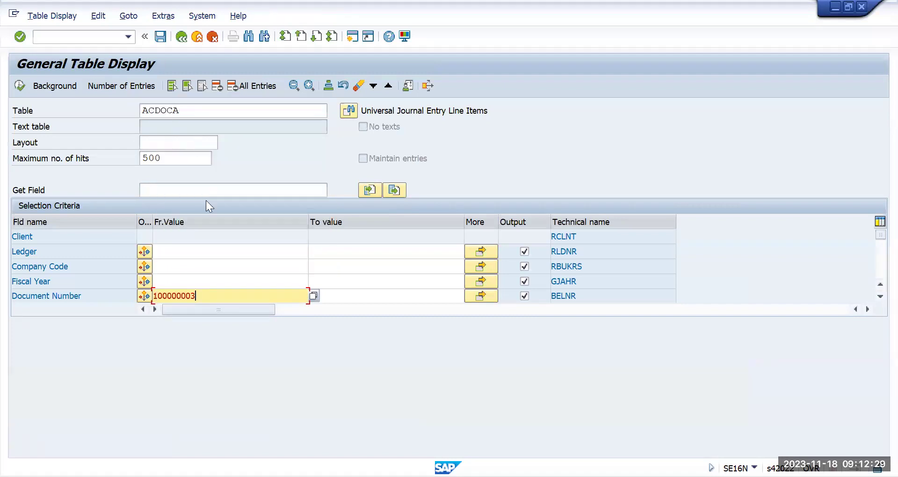
pyautogui.press('BackSpace')
pyautogui.write('4')
pyautogui.click(184, 276)
pyautogui.write('2023')
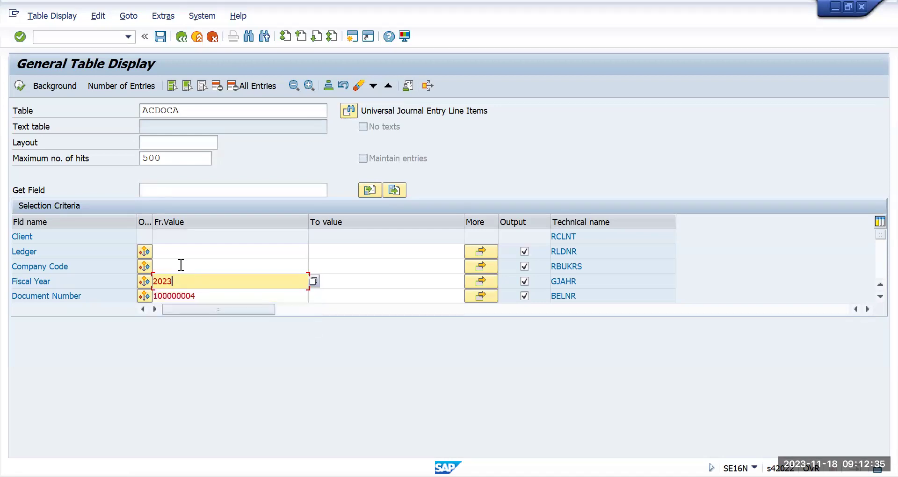
pyautogui.click(181, 265)
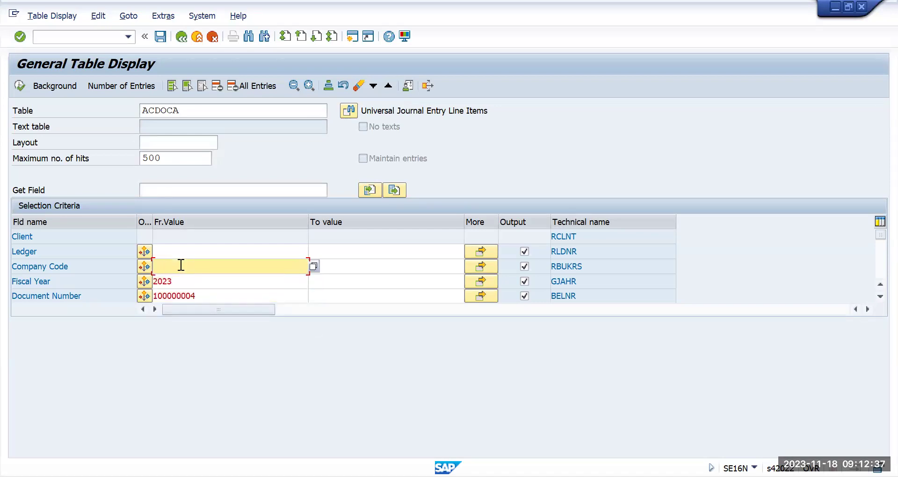
pyautogui.write('tmus')
pyautogui.press('Return')
pyautogui.click(19, 84)
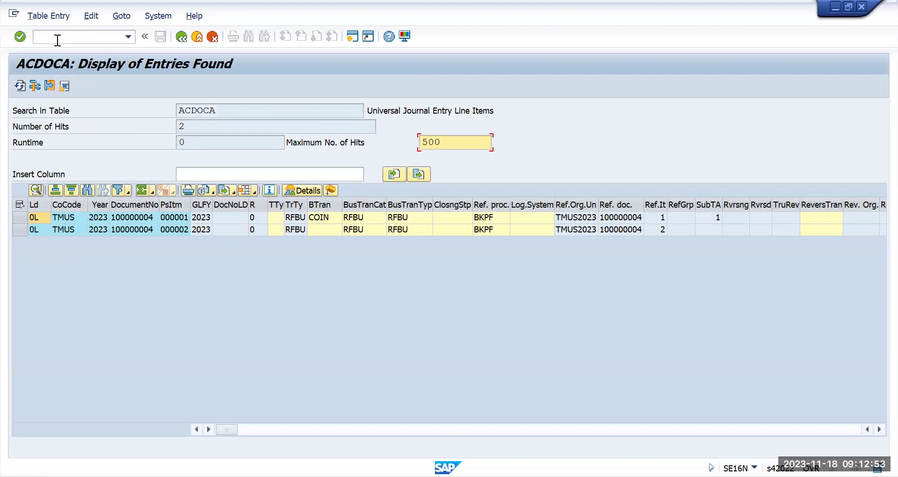
# Step: Display document 100000004 for fiscal year 2023 in FB03
pyautogui.click(80, 36)
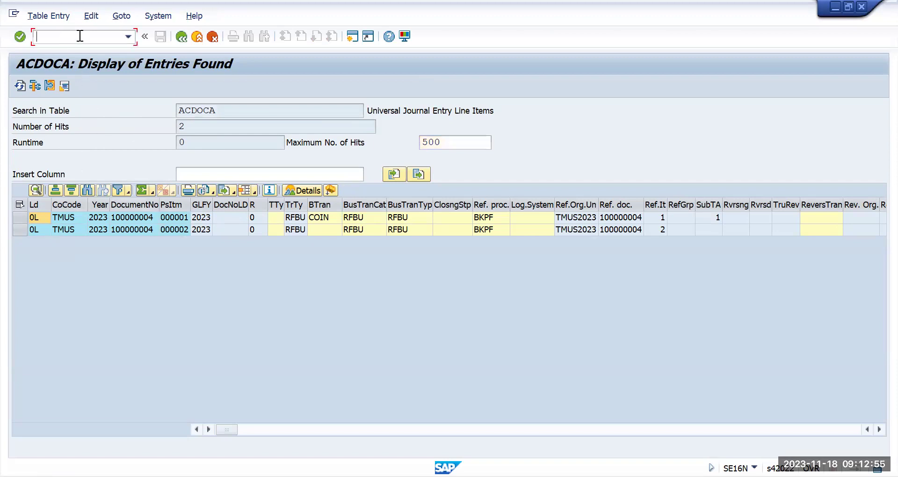
pyautogui.write('/n')
pyautogui.press('Return')
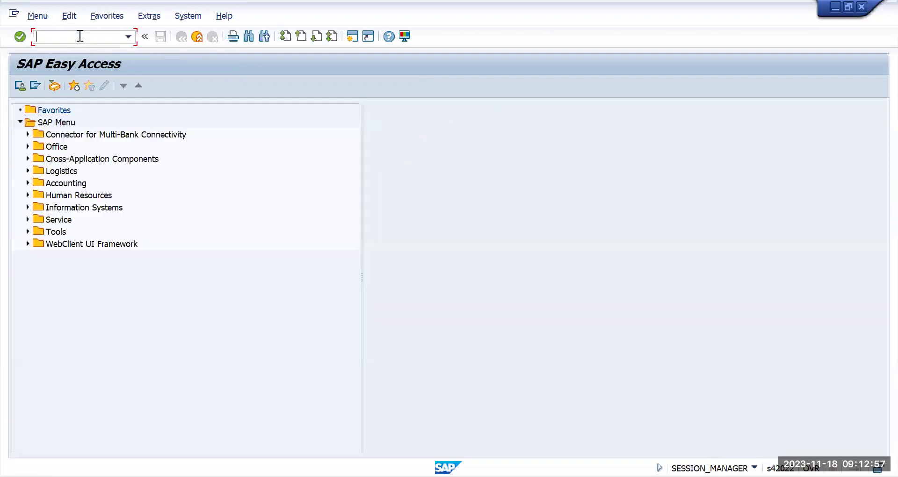
pyautogui.write('fb03')
pyautogui.press('Return')
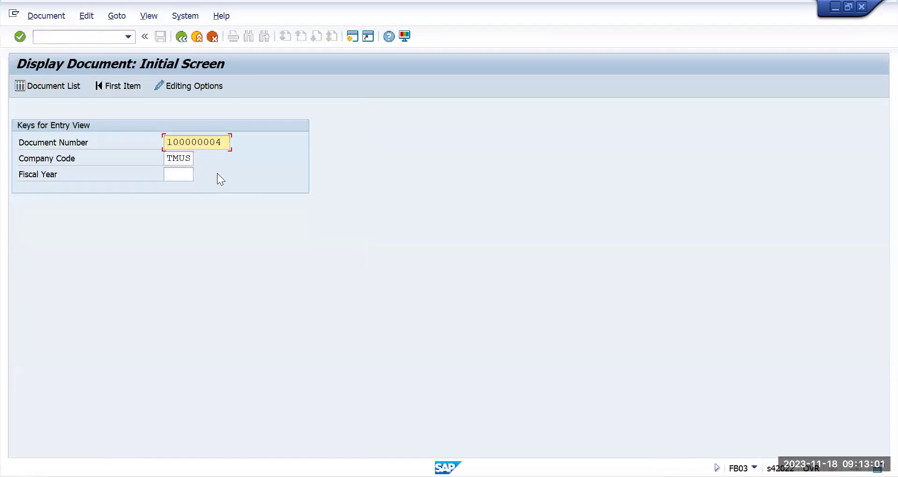
pyautogui.click(178, 175)
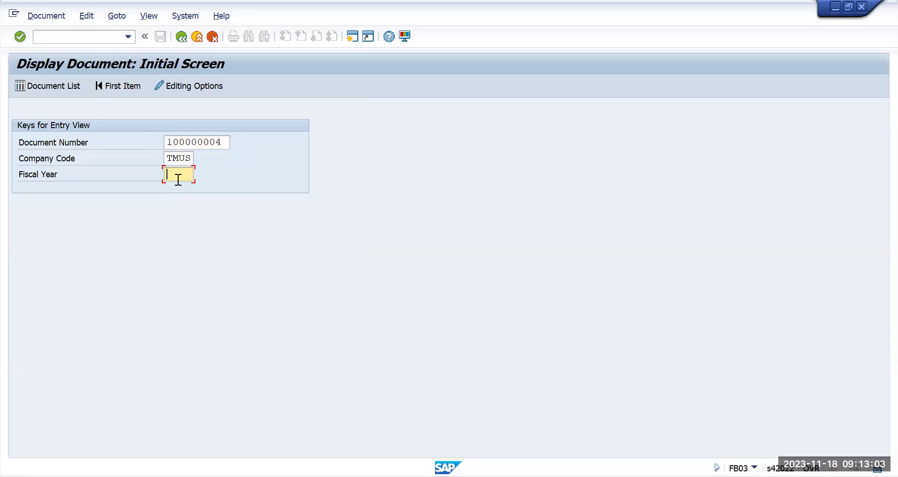
pyautogui.write('2023')
pyautogui.press('Return')
pyautogui.press('Return')
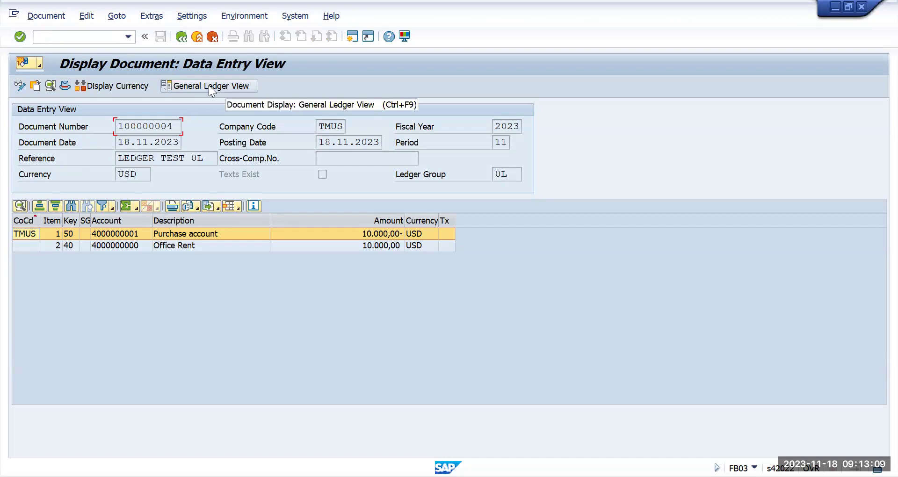
# Step: Open the General Ledger View and browse ledgers 0L, SH and TE without switching
pyautogui.click(209, 85)
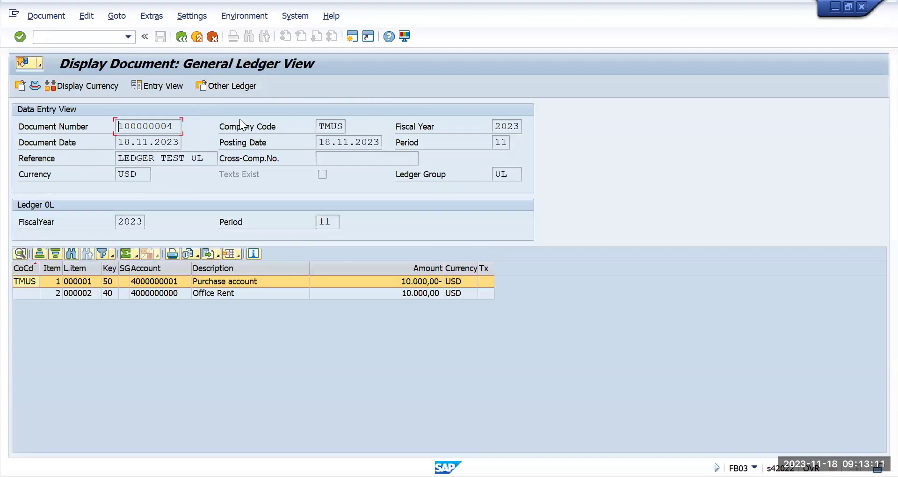
pyautogui.click(238, 85)
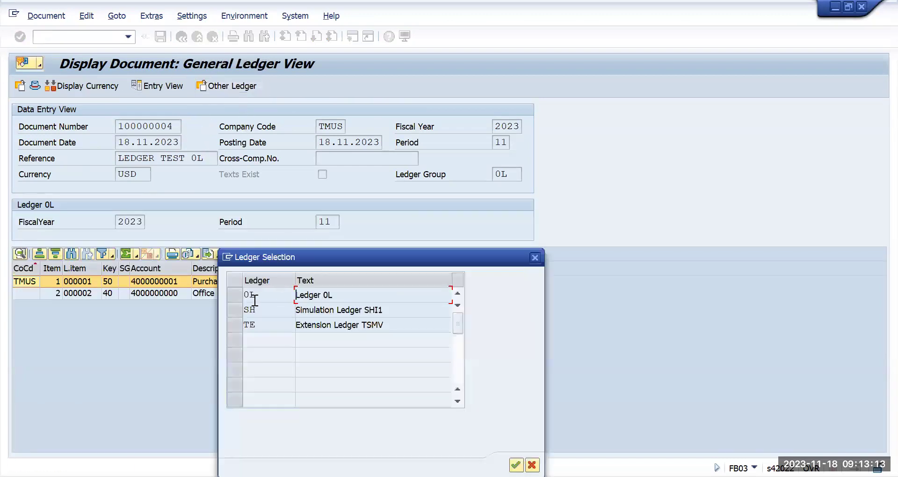
pyautogui.click(231, 296)
pyautogui.moveTo(321, 316); pyautogui.dragTo(273, 323)
pyautogui.doubleClick(259, 313)
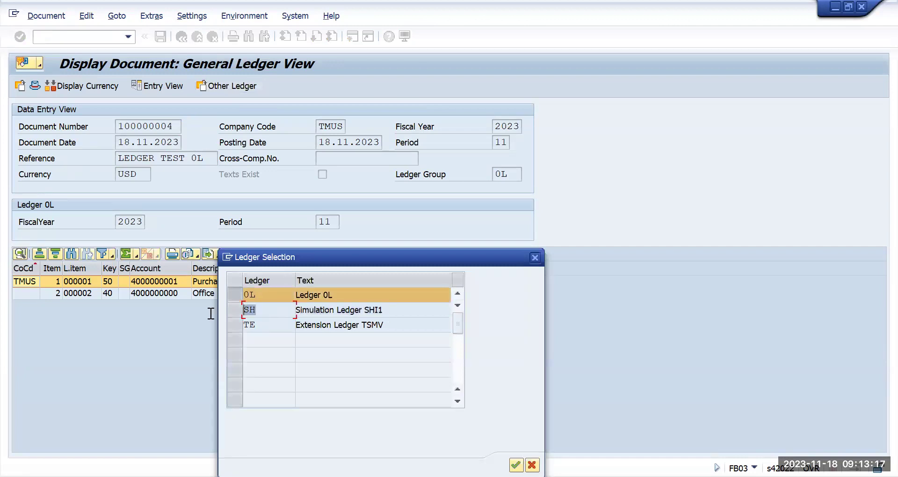
pyautogui.moveTo(395, 326); pyautogui.dragTo(284, 330)
pyautogui.click(241, 317)
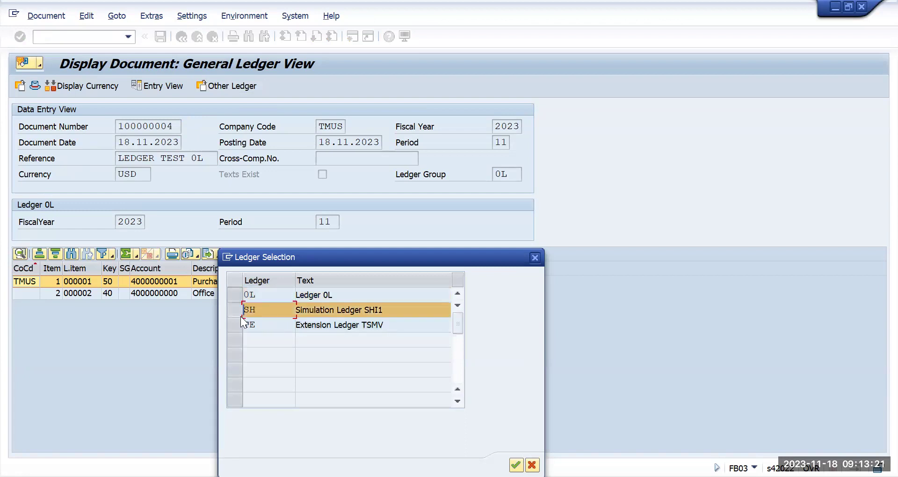
pyautogui.click(240, 321)
pyautogui.click(240, 312)
pyautogui.click(534, 258)
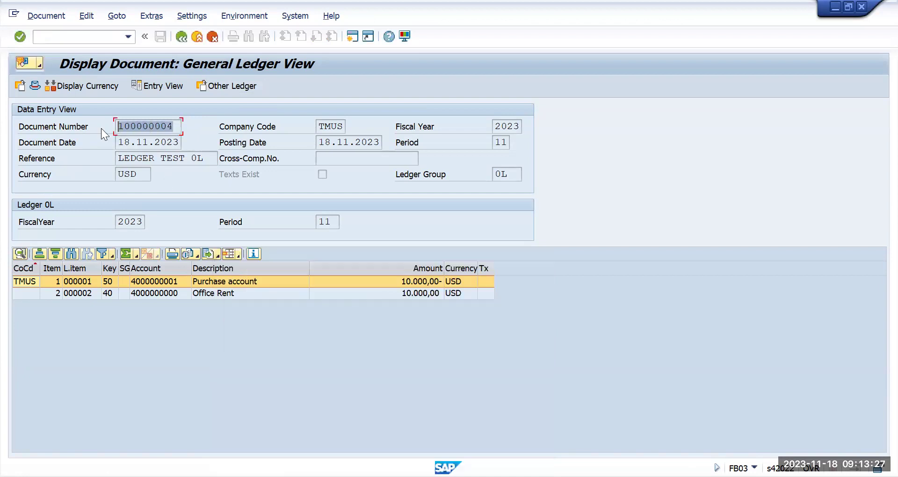
# Step: Return to the main menu and start SE16N for ACDOCA
pyautogui.click(69, 38)
pyautogui.write('/')
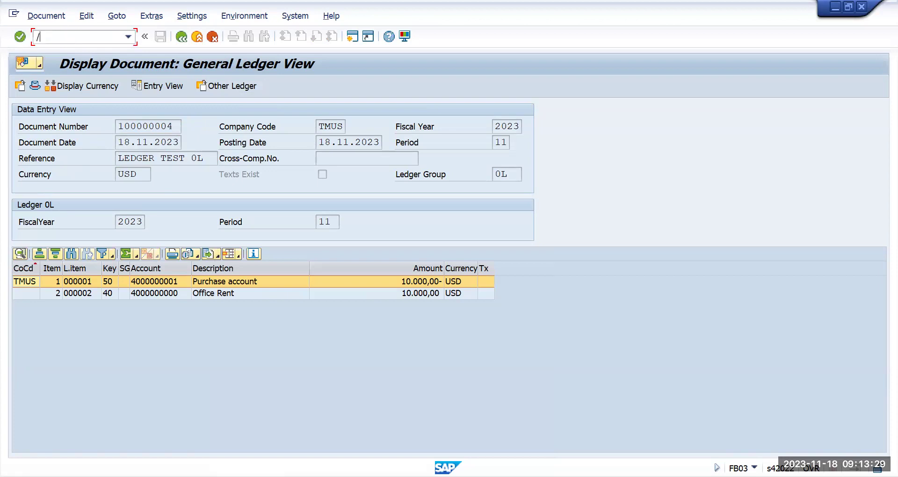
pyautogui.write('n')
pyautogui.press('Return')
pyautogui.write('se16n')
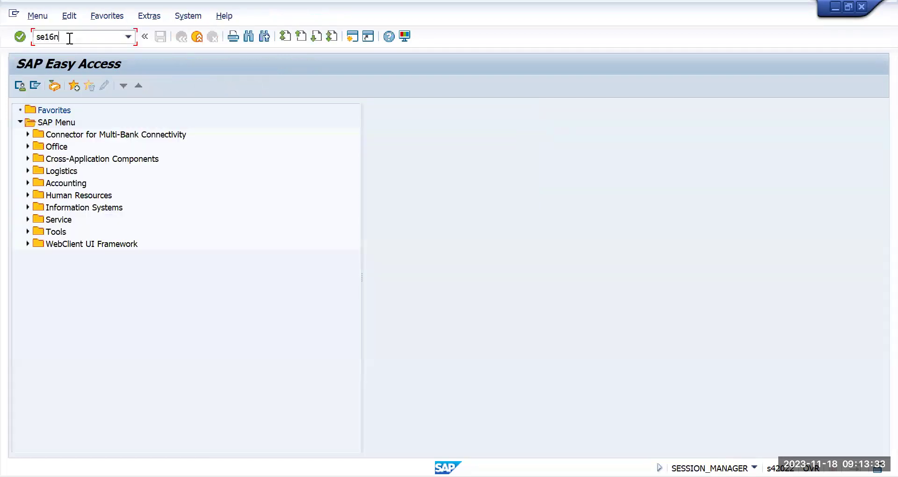
pyautogui.press('Return')
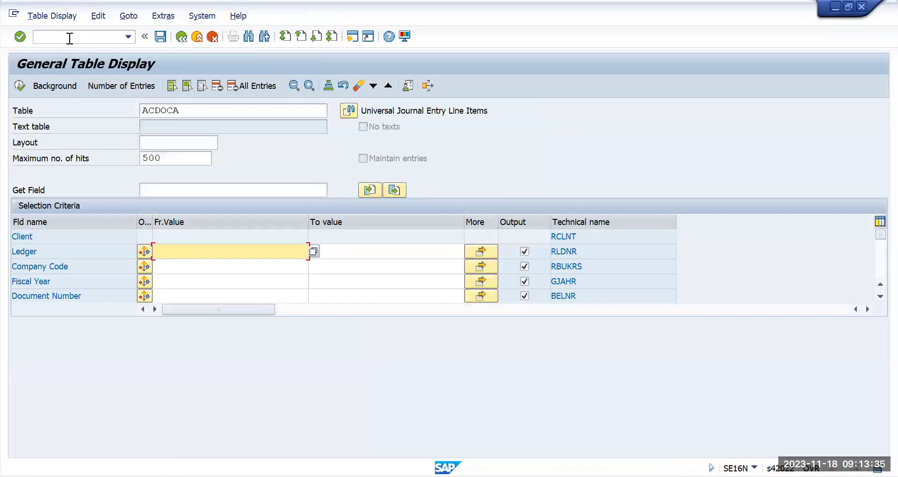
# Step: Run the ACDOCA selection for company code TMUS, fiscal year 2023, document 100000004
pyautogui.click(176, 266)
pyautogui.click(175, 267)
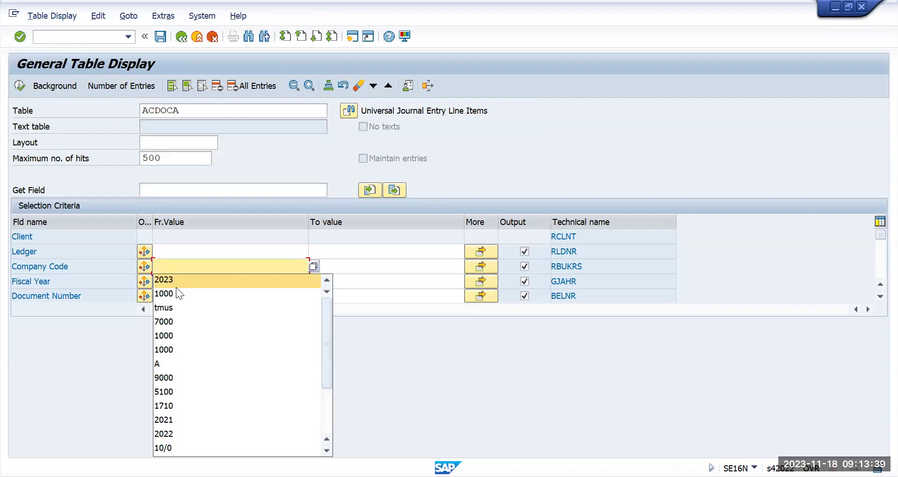
pyautogui.click(179, 308)
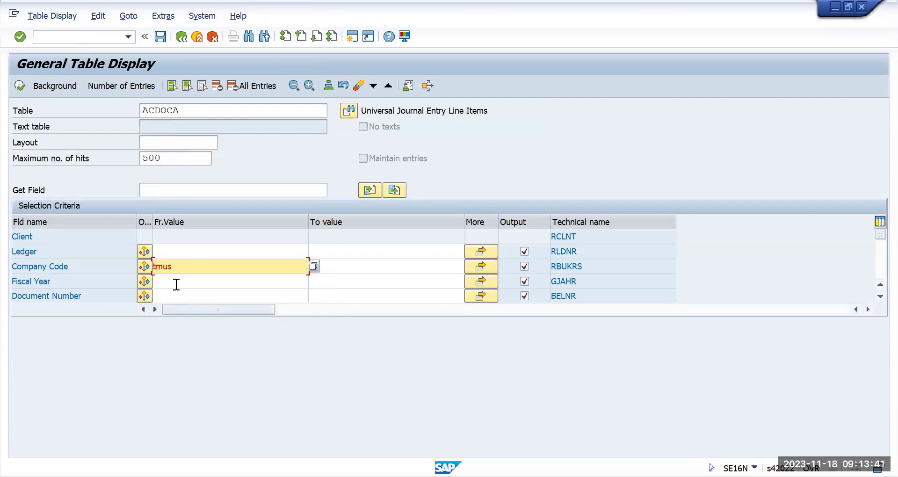
pyautogui.click(177, 282)
pyautogui.write('2')
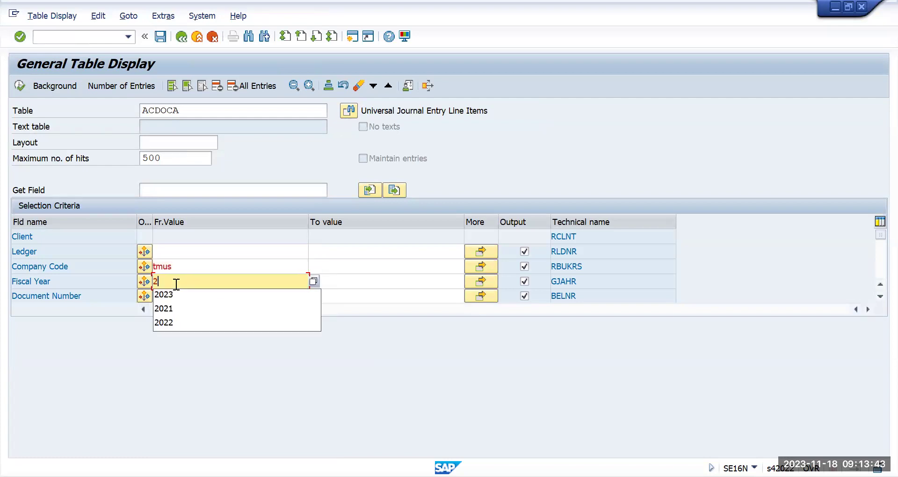
pyautogui.write('023')
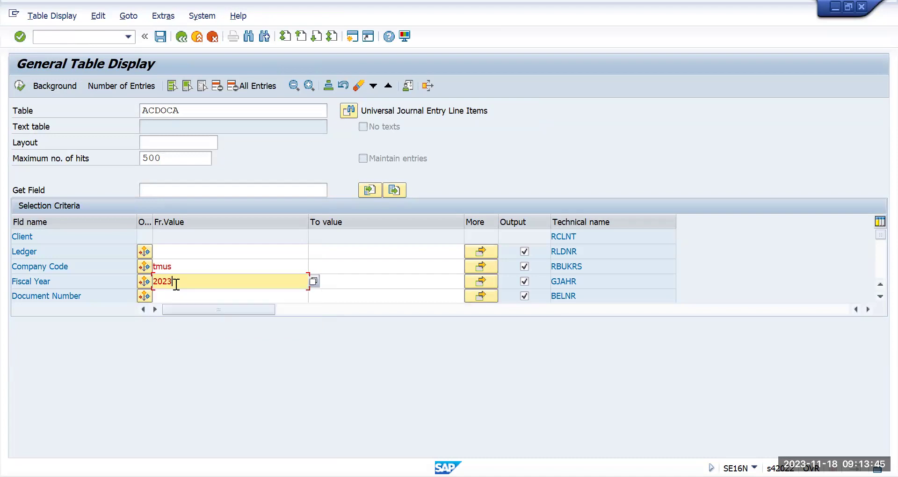
pyautogui.click(177, 301)
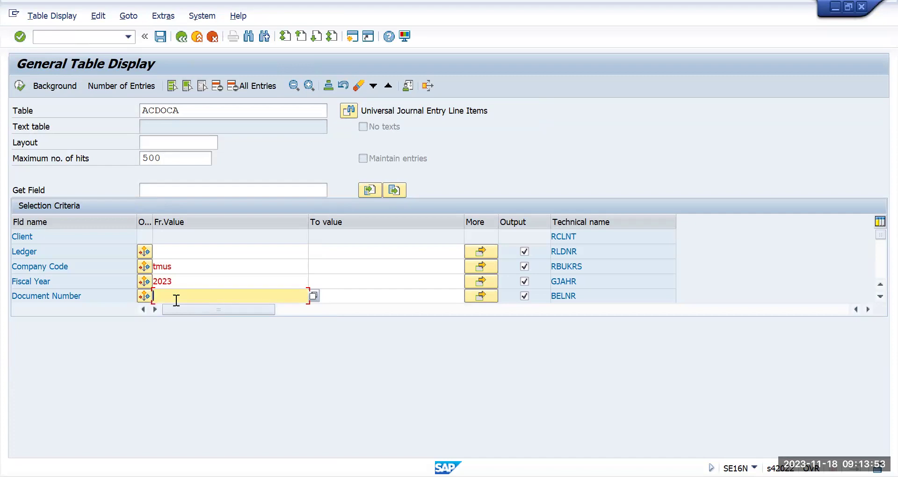
pyautogui.click(176, 300)
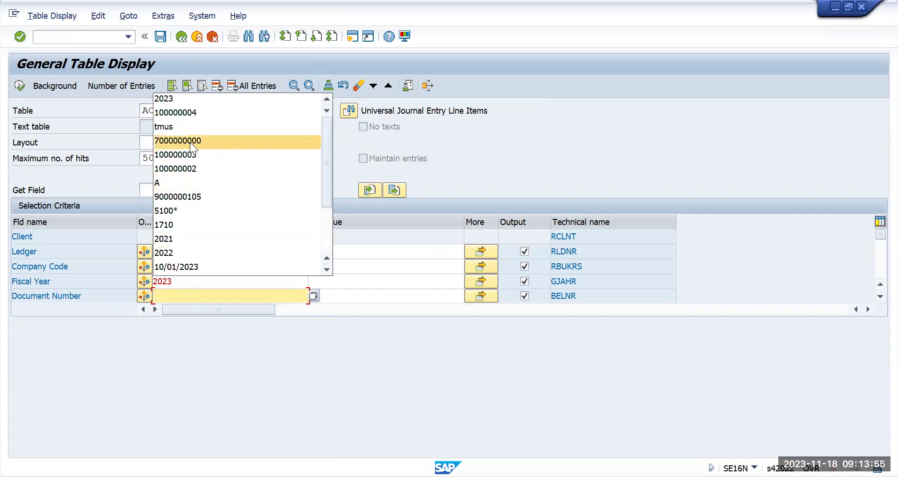
pyautogui.click(204, 113)
pyautogui.click(19, 86)
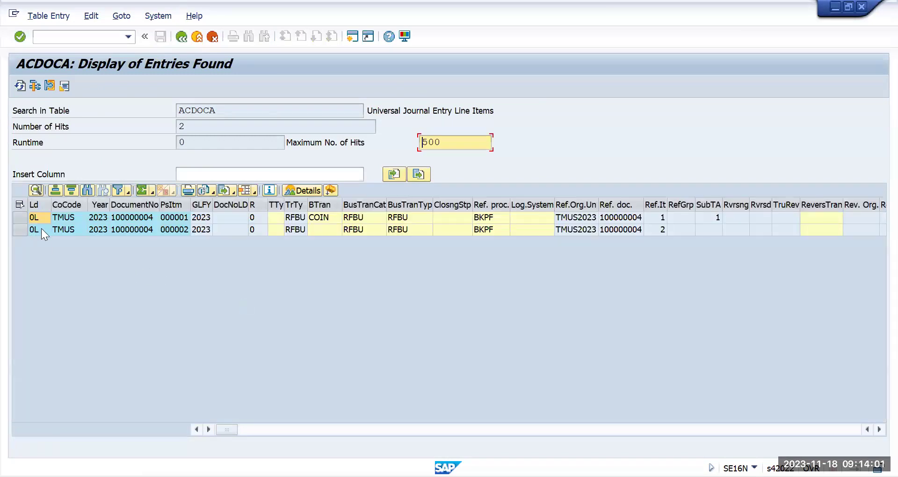
# Step: Enter /n to exit the ACDOCA result list to SAP Easy Access
pyautogui.click(76, 39)
pyautogui.write('/n')
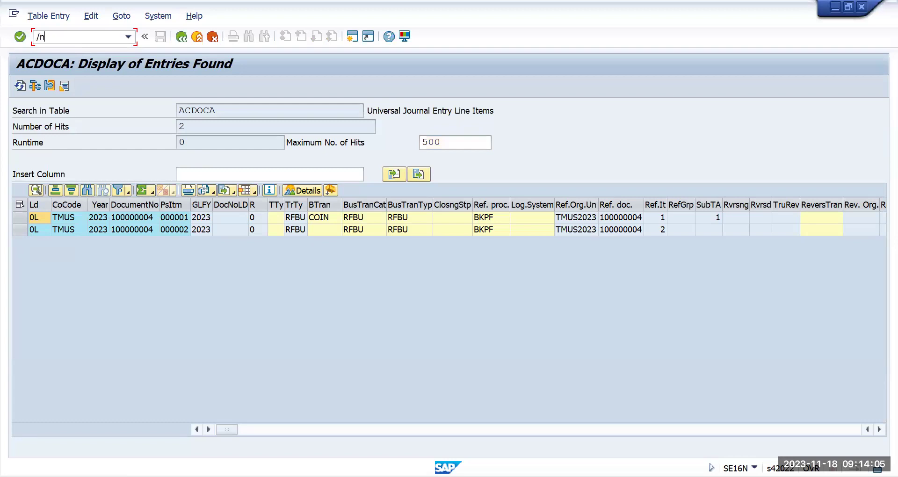
pyautogui.press('Return')
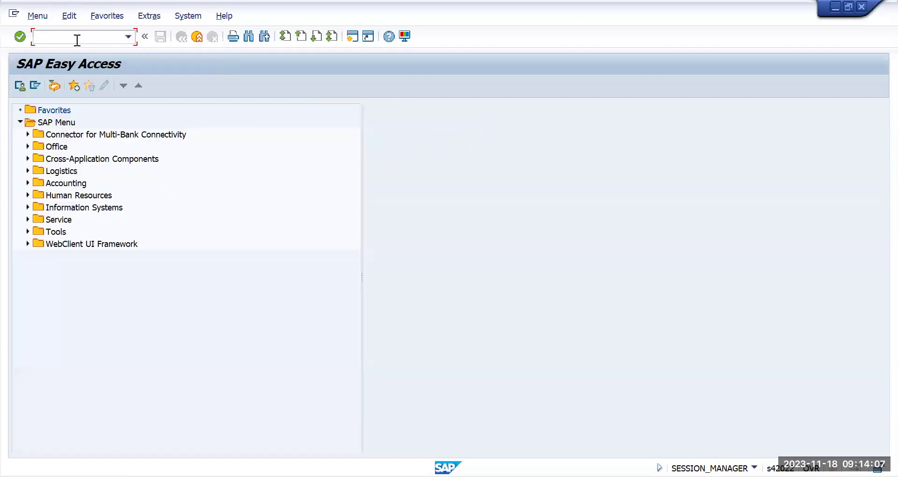